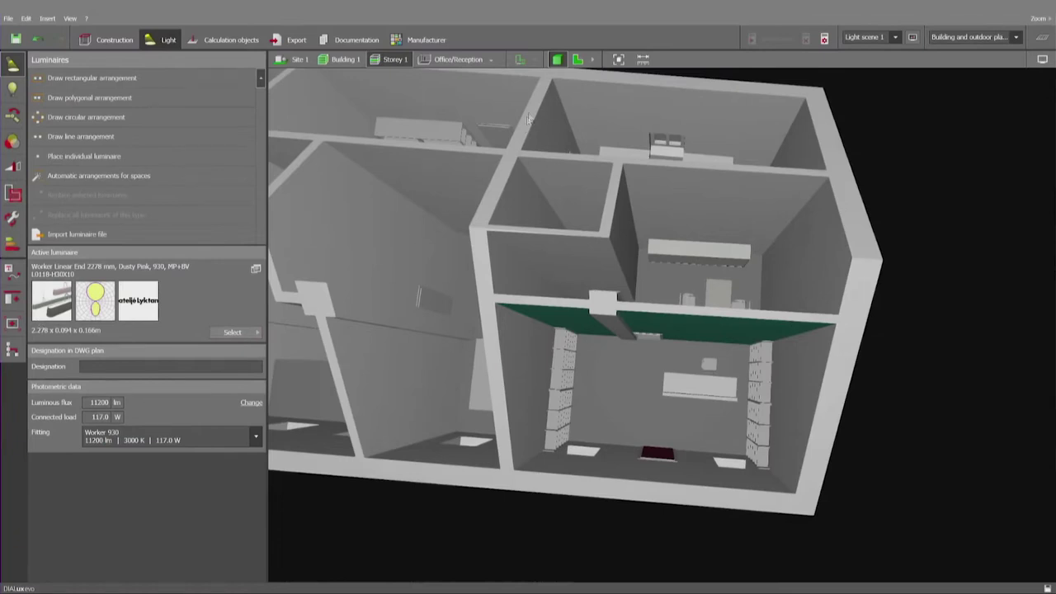
- Place the Worker Linear End pendant above the desk in plan, turn it 81.6°, then orbit in 3D
click(577, 60)
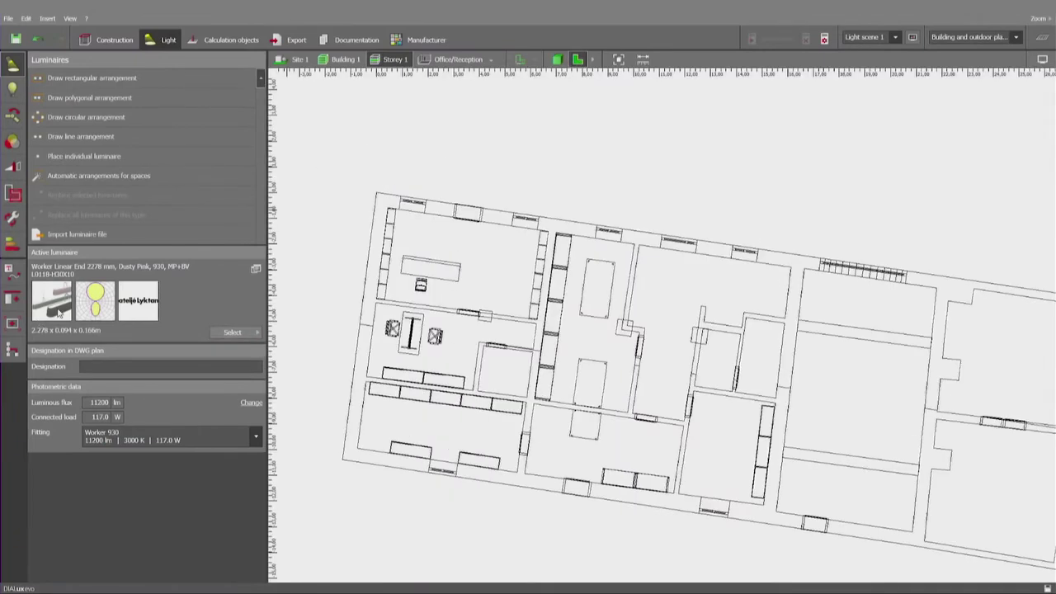
click(428, 270)
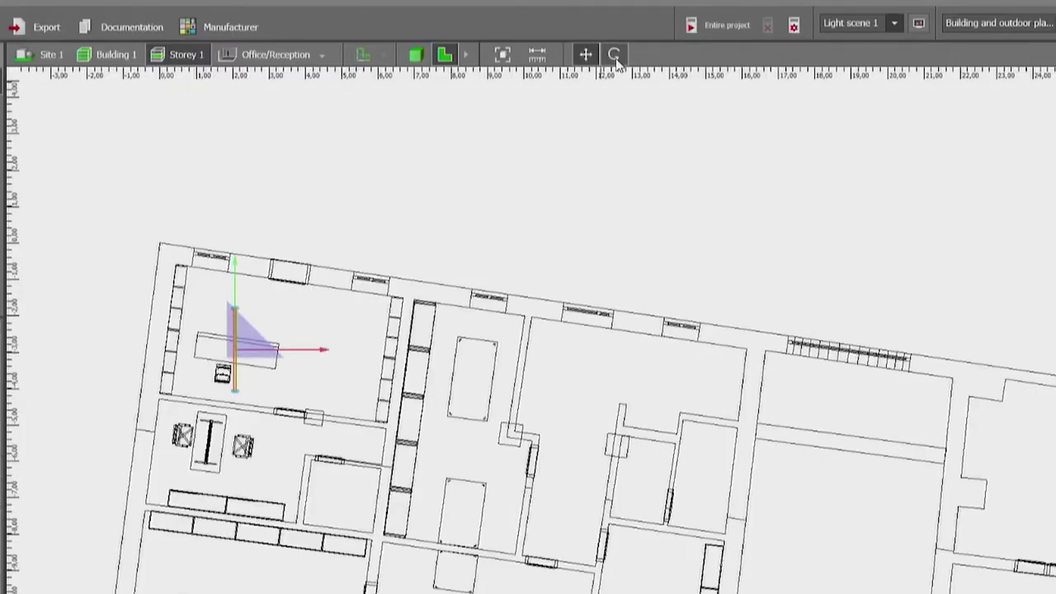
click(613, 54)
drag(342, 356, 259, 230)
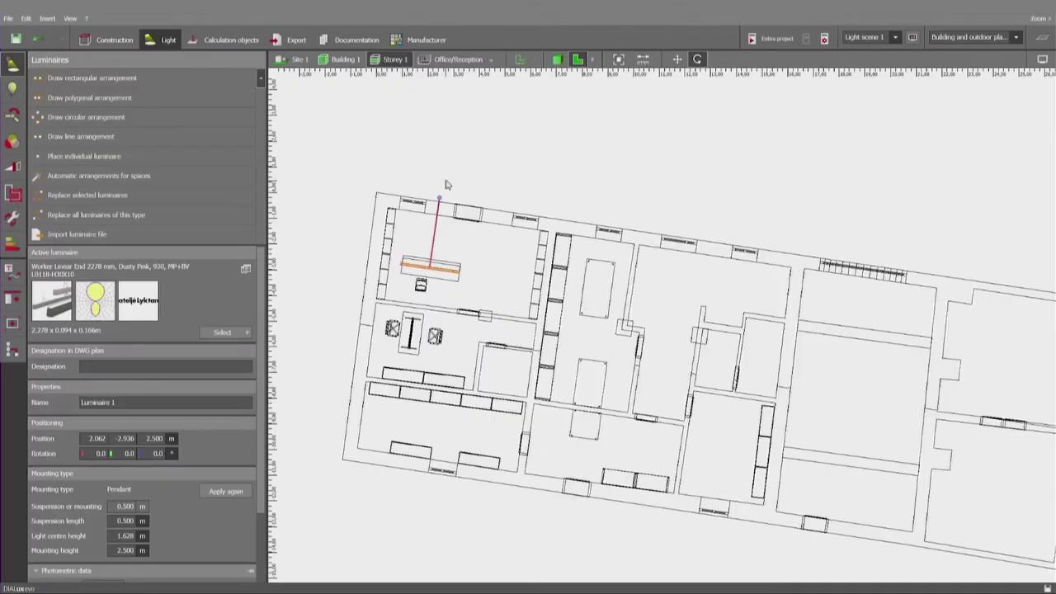
drag(446, 185, 446, 185)
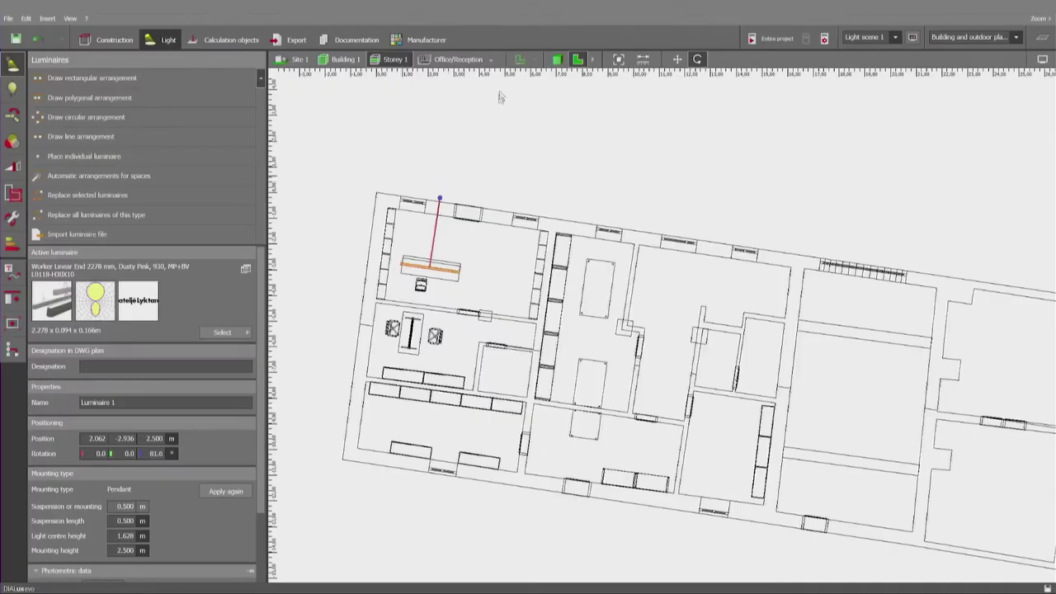
click(558, 59)
right_drag(534, 362, 597, 445)
- Change Luminaire 1's suspension length from 0.600 m to 0.800 m, giving 2.200 m mounting height
click(677, 60)
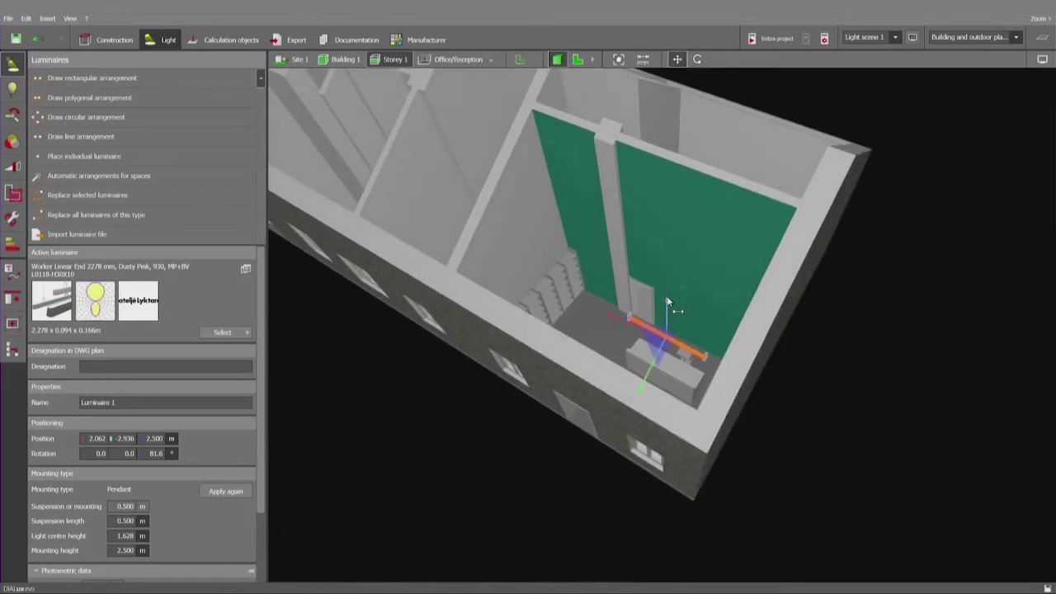
drag(672, 302, 668, 297)
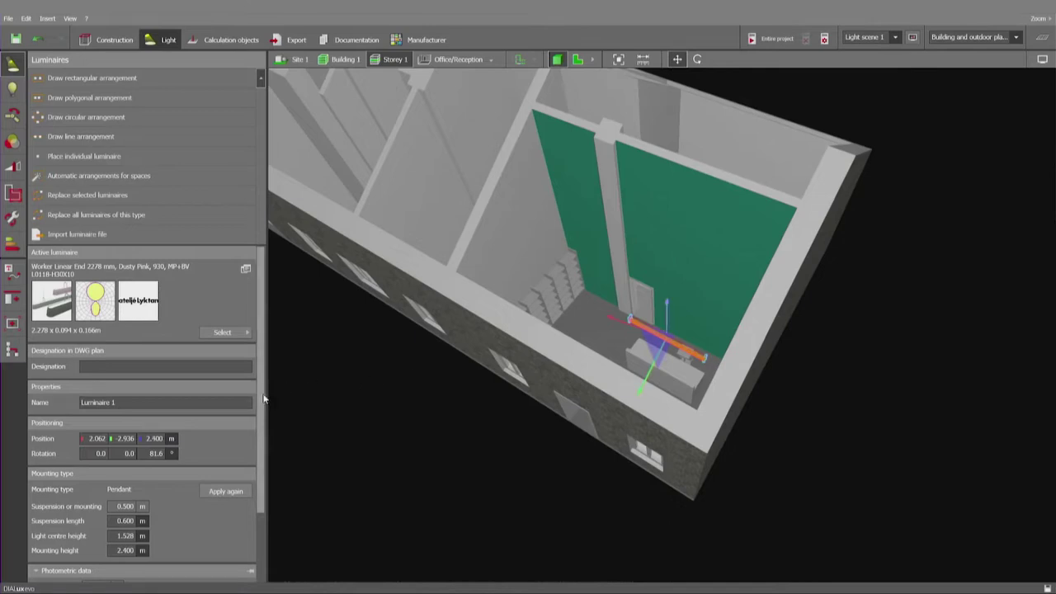
scroll(261, 404, down, 2)
scroll(268, 435, down, 3)
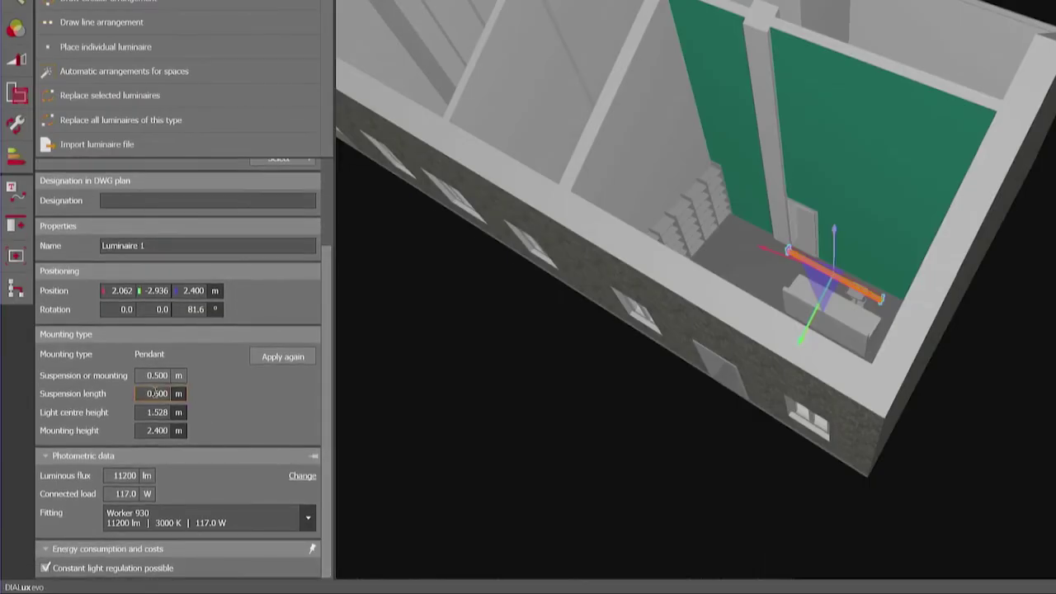
click(156, 413)
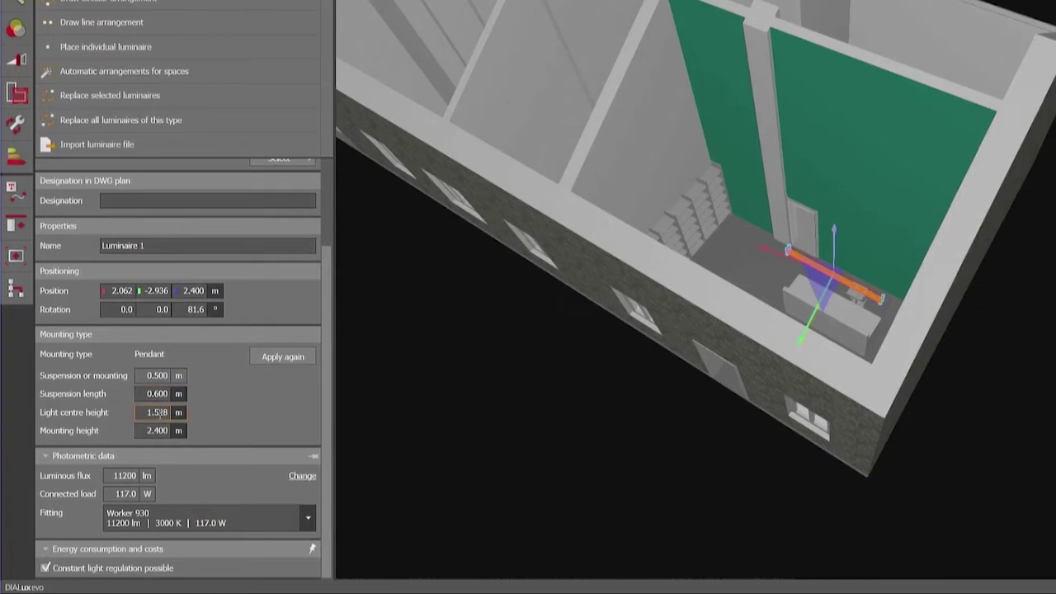
click(164, 430)
double_click(159, 430)
key(shift+Tab)
key(shift+Tab)
key(BackSpace)
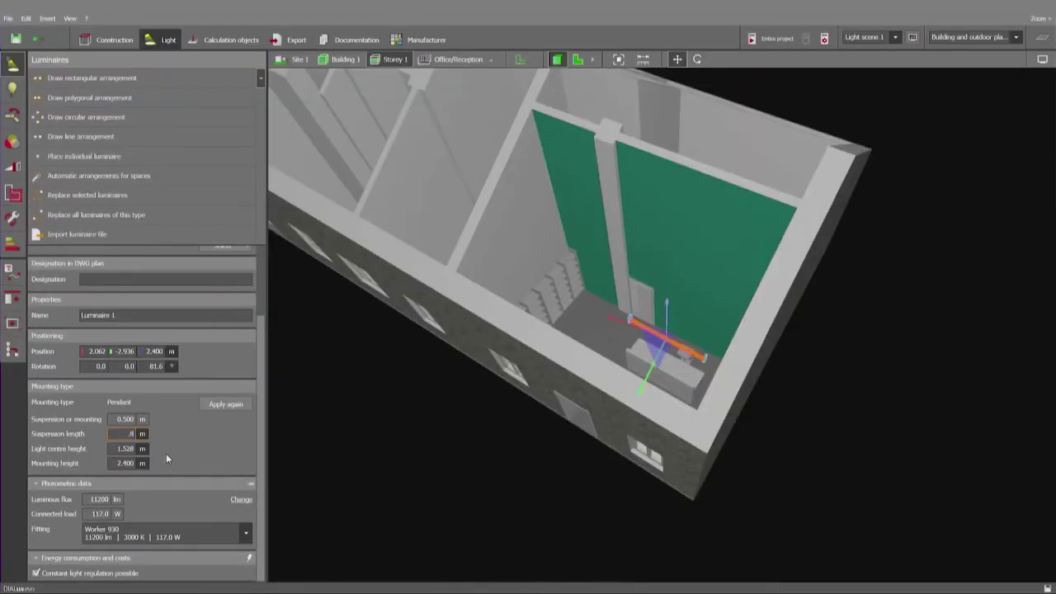
text(.8)
key(Return)
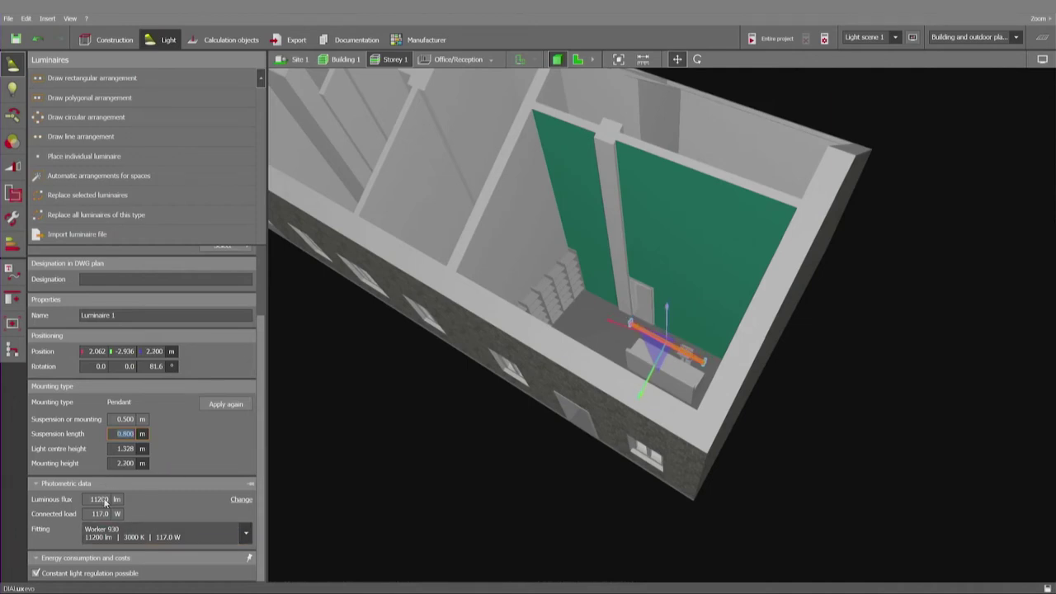
- Check the Fitting list, keep the 3000 K fitting, and deselect the pendant
click(245, 534)
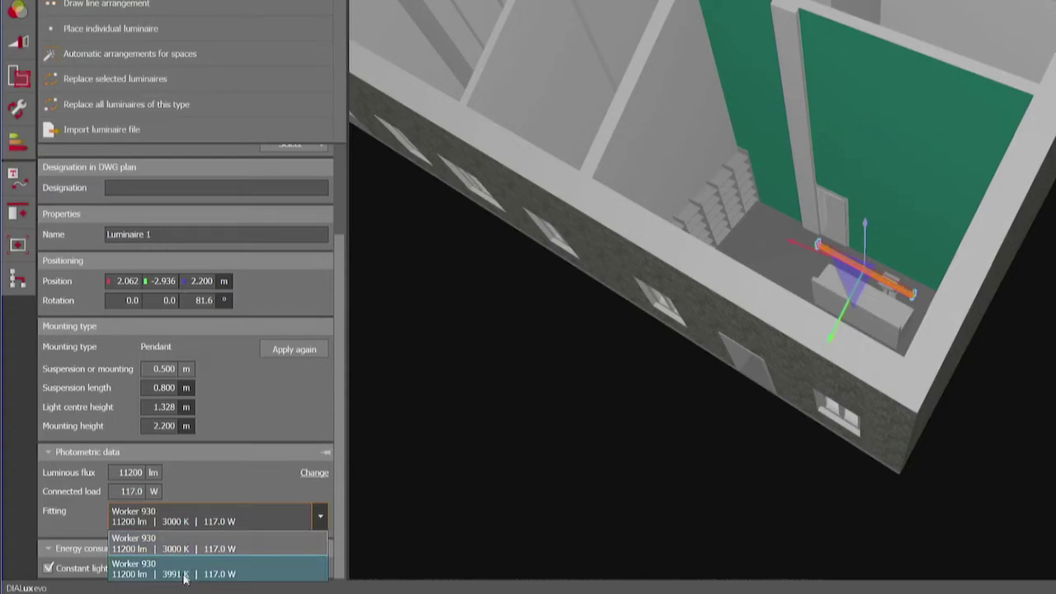
click(211, 487)
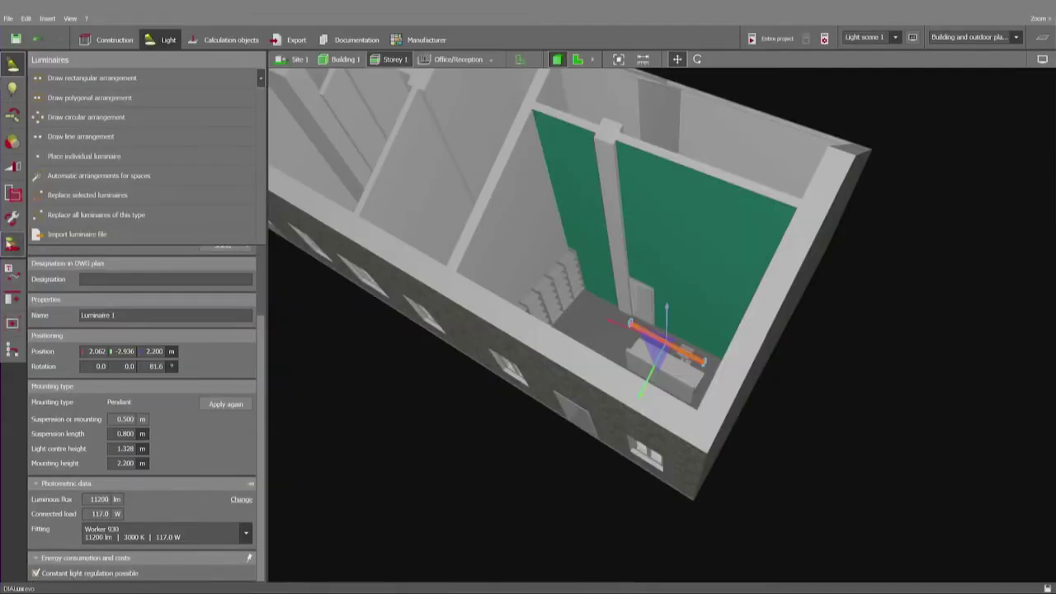
click(523, 431)
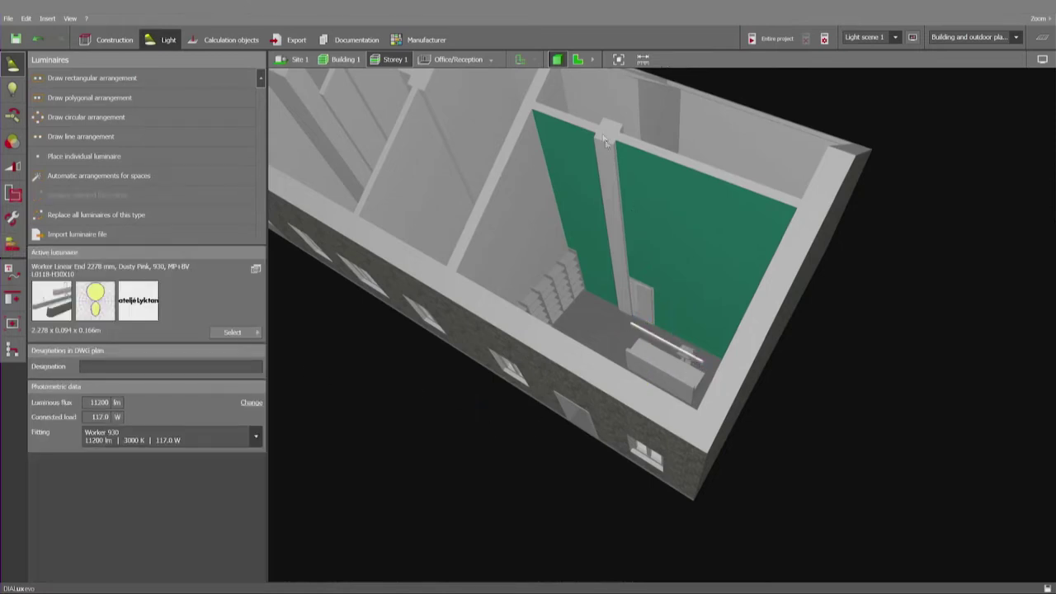
- In the 2D plan, try the line, individual and circular options, then start automatic arrangement for spaces
click(579, 60)
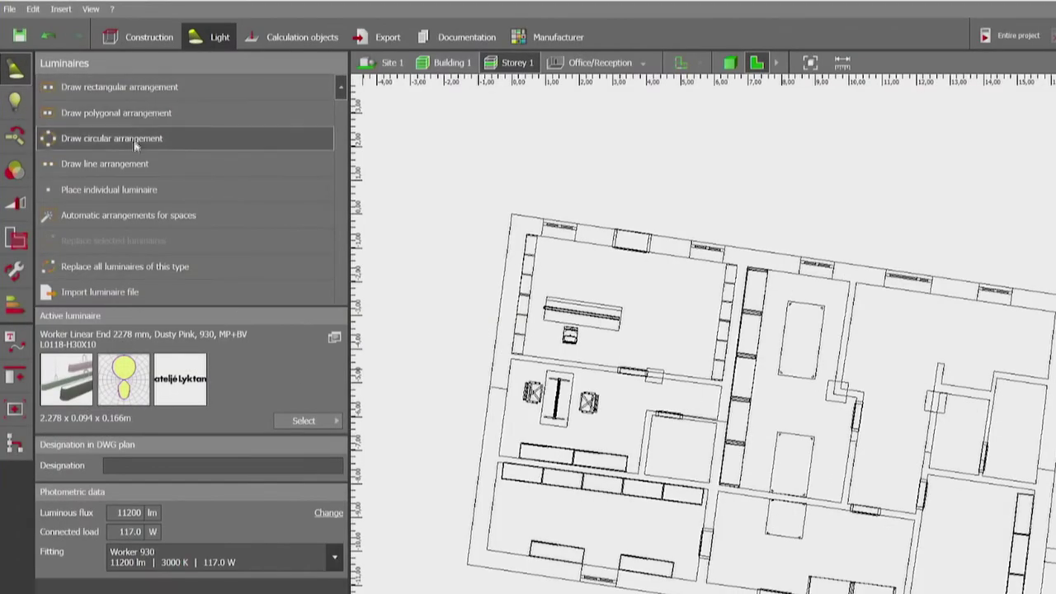
click(130, 170)
click(139, 189)
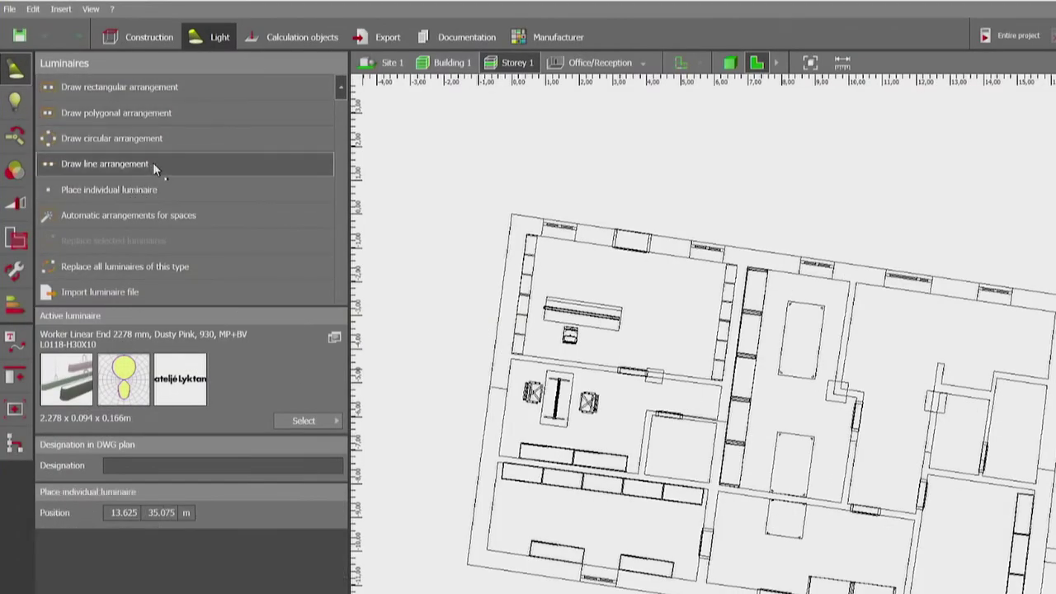
click(152, 164)
click(159, 138)
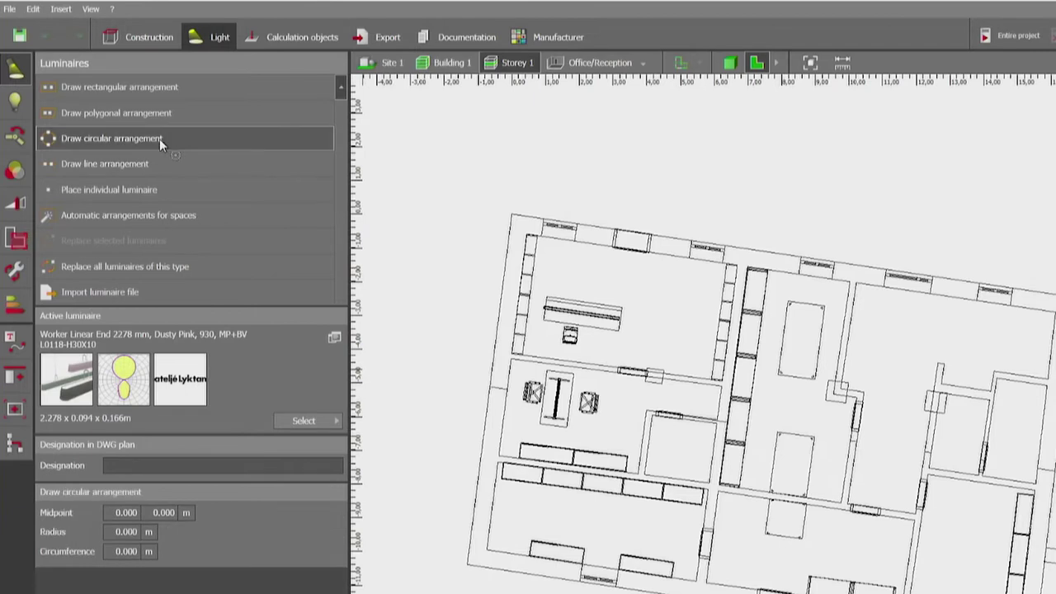
click(163, 216)
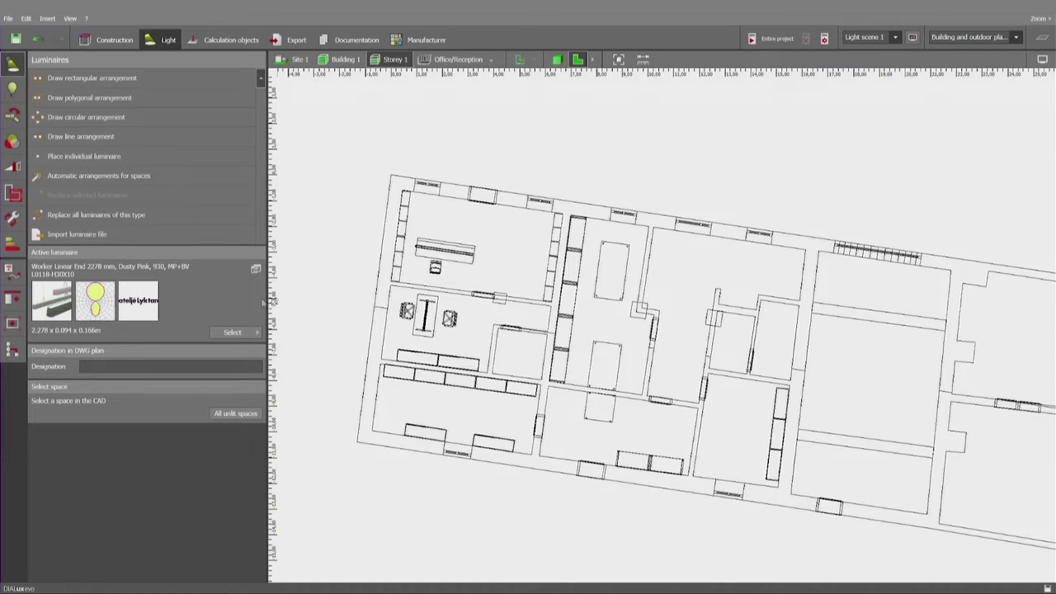
- Open the luminaire chooser, browse Favourites and Folders, then show the manufacturer catalogues
click(231, 332)
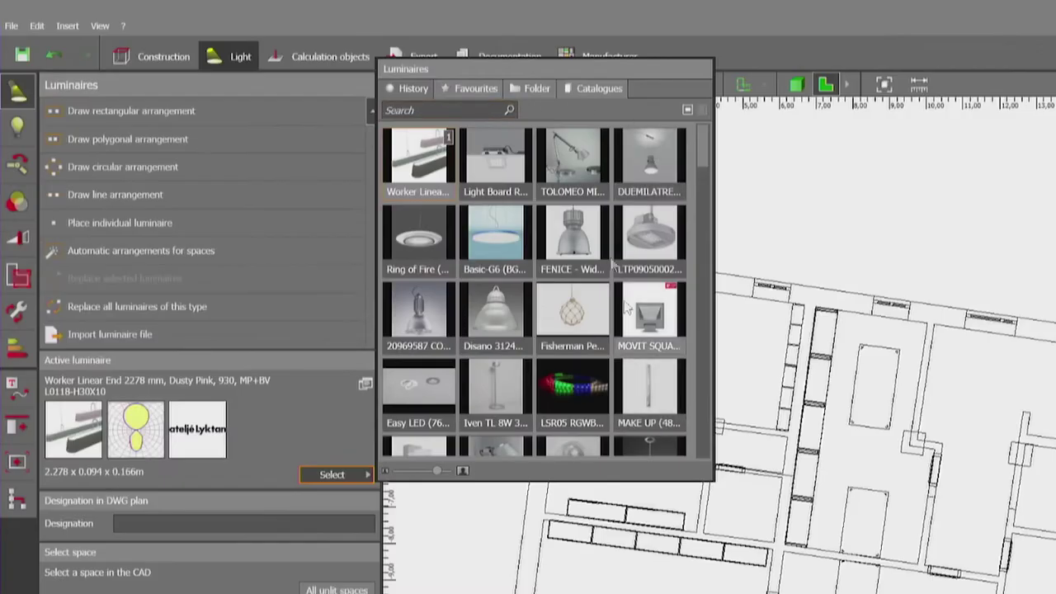
click(336, 63)
click(522, 88)
click(587, 91)
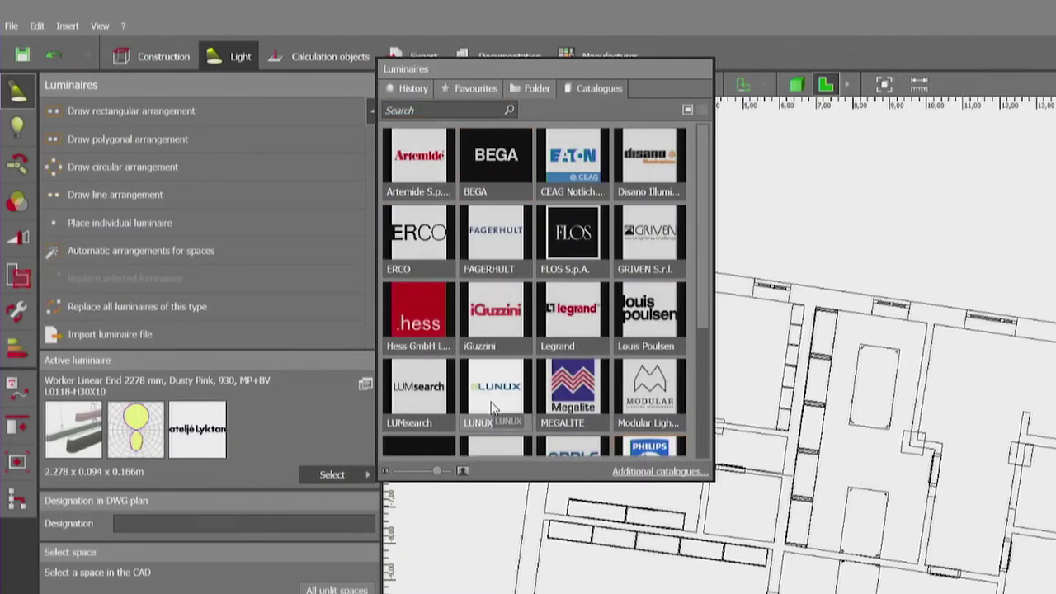
right_click(418, 168)
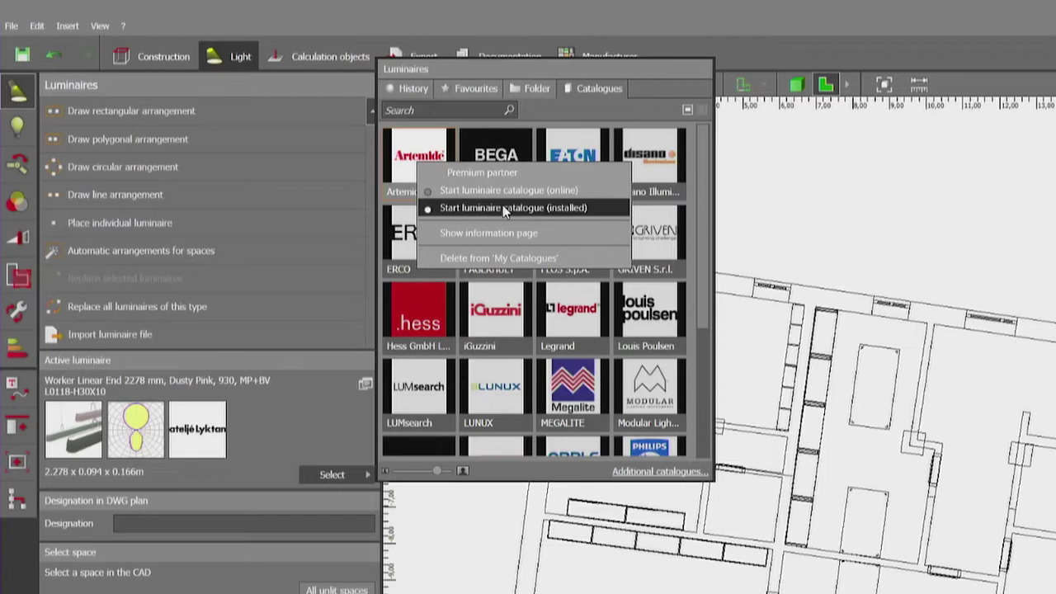
click(502, 208)
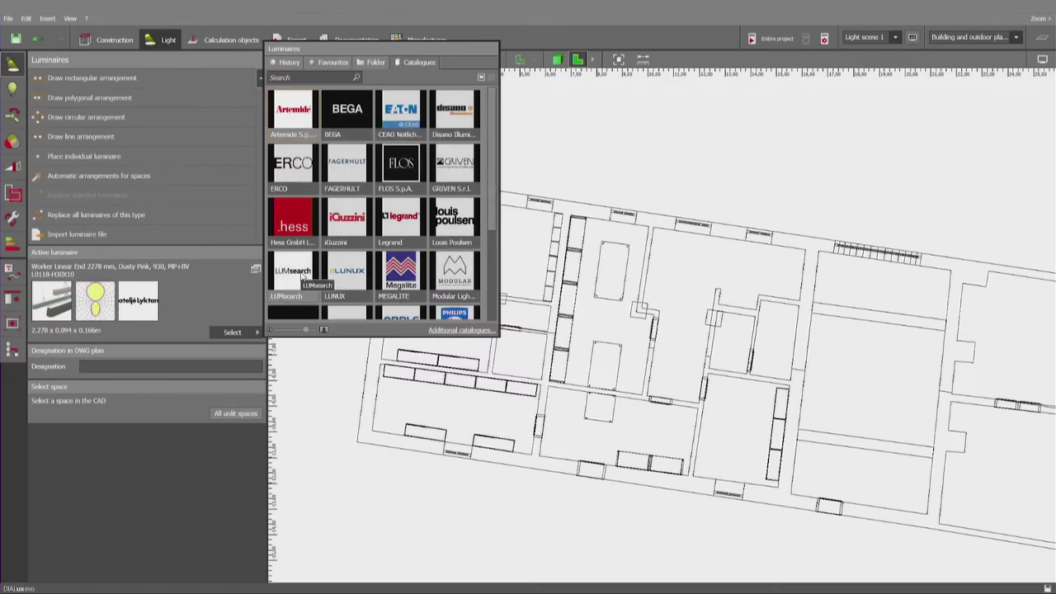
- Open Additional catalogues and browse manufacturer tiles such as Forest Lighting and Franklite
click(472, 332)
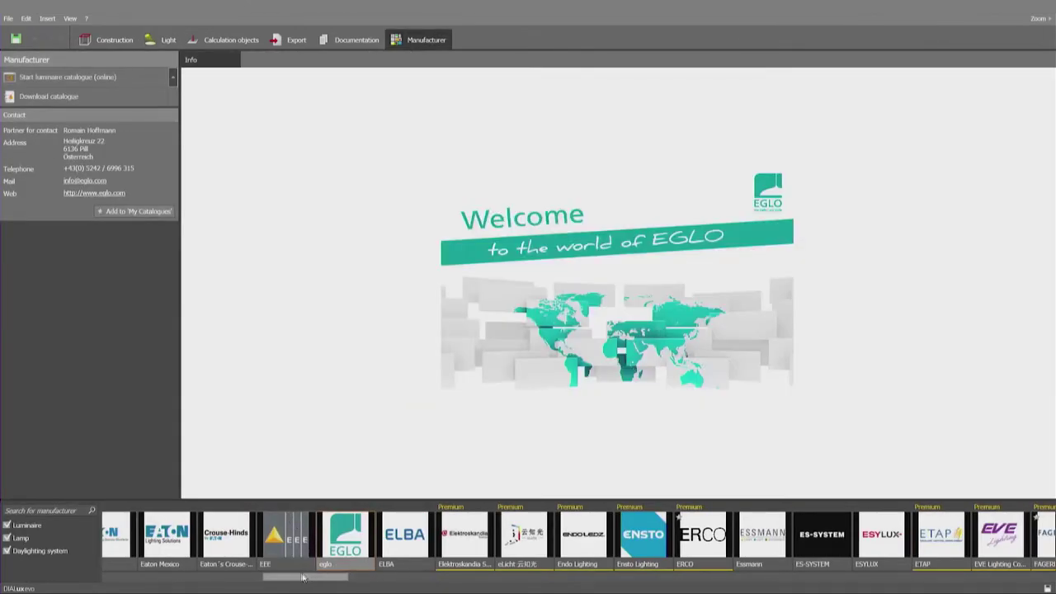
drag(297, 580, 385, 580)
click(438, 544)
click(486, 540)
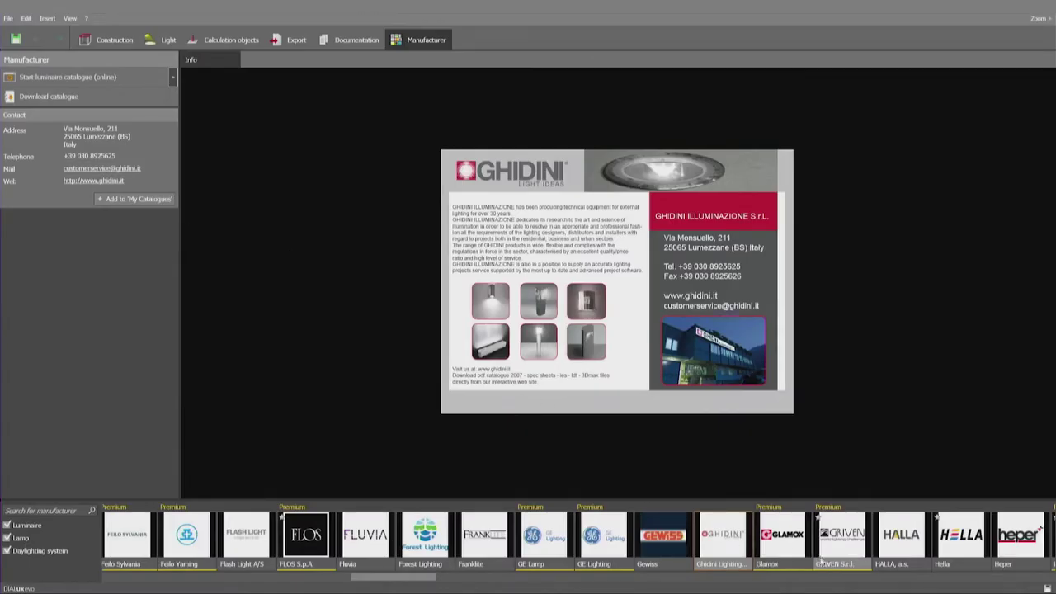
drag(416, 578, 530, 590)
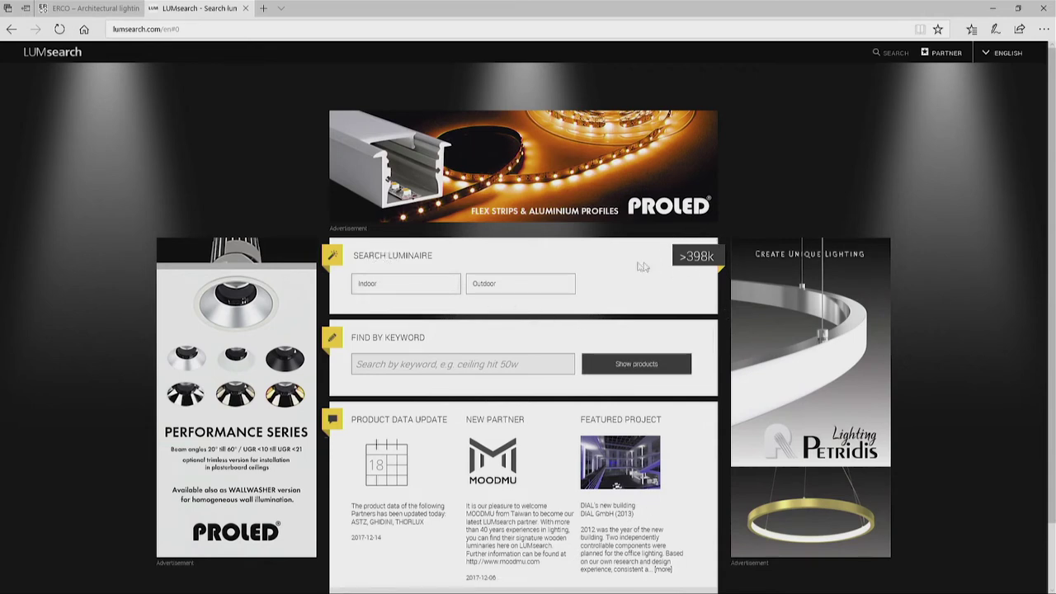
- Filter LUMsearch to indoor pendant luminaires and show the 75,464 results
click(373, 286)
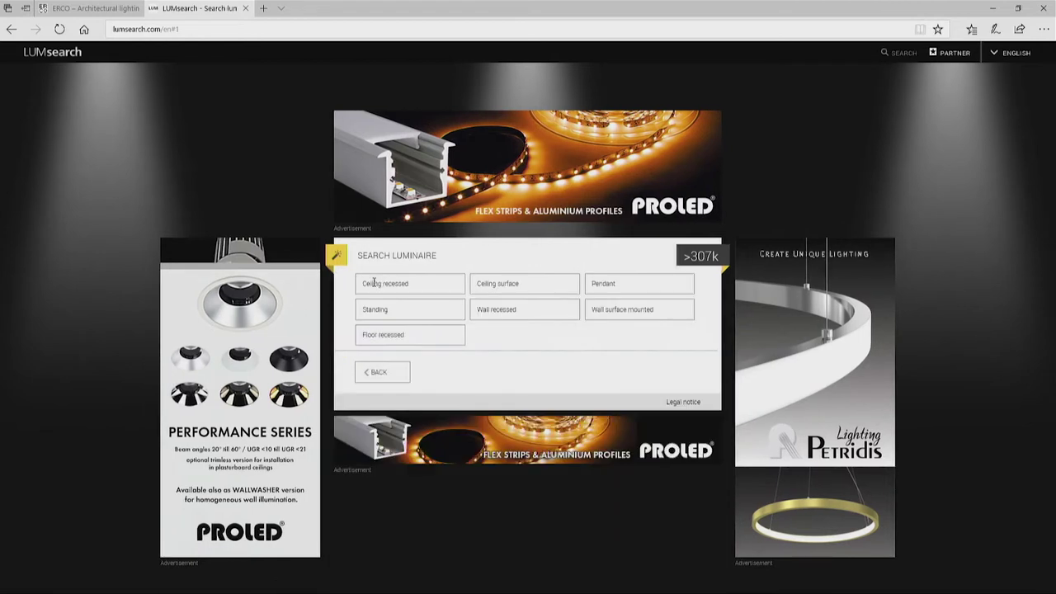
click(605, 290)
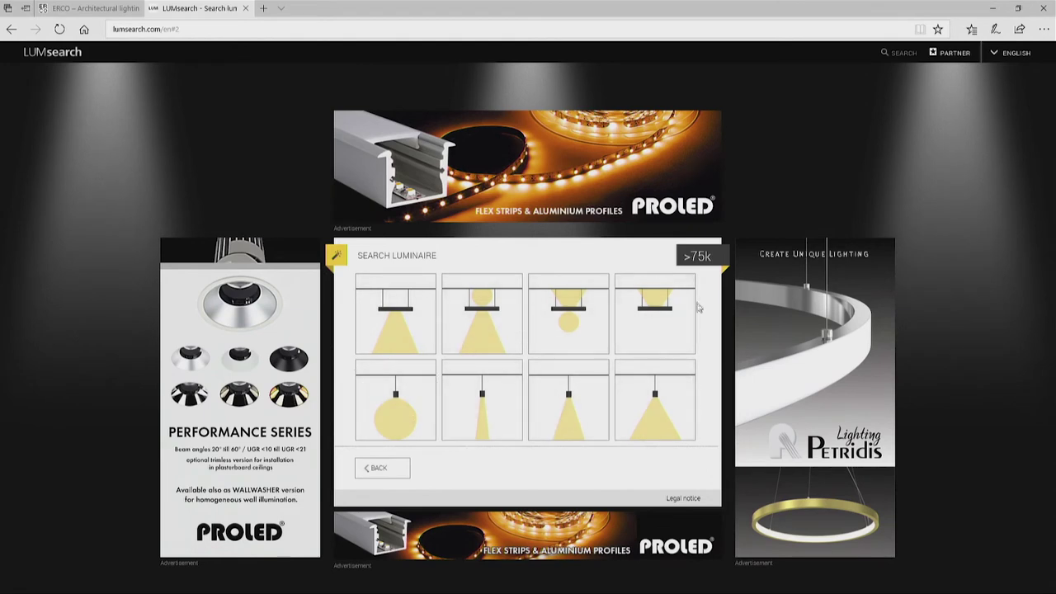
click(700, 257)
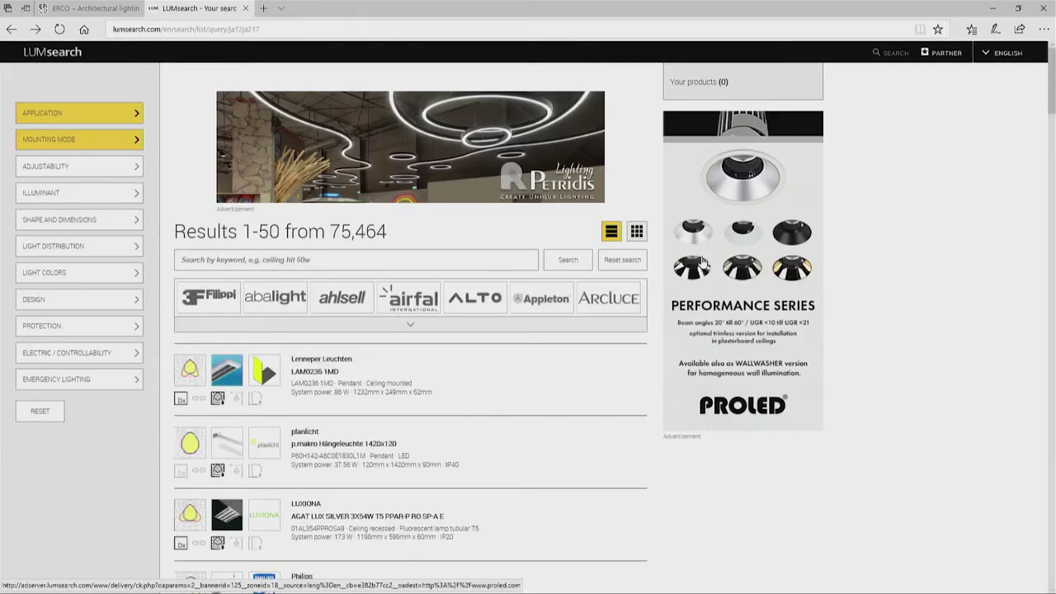
- Add an illuminant filter for 6000–15000 lm lamp flux
click(51, 194)
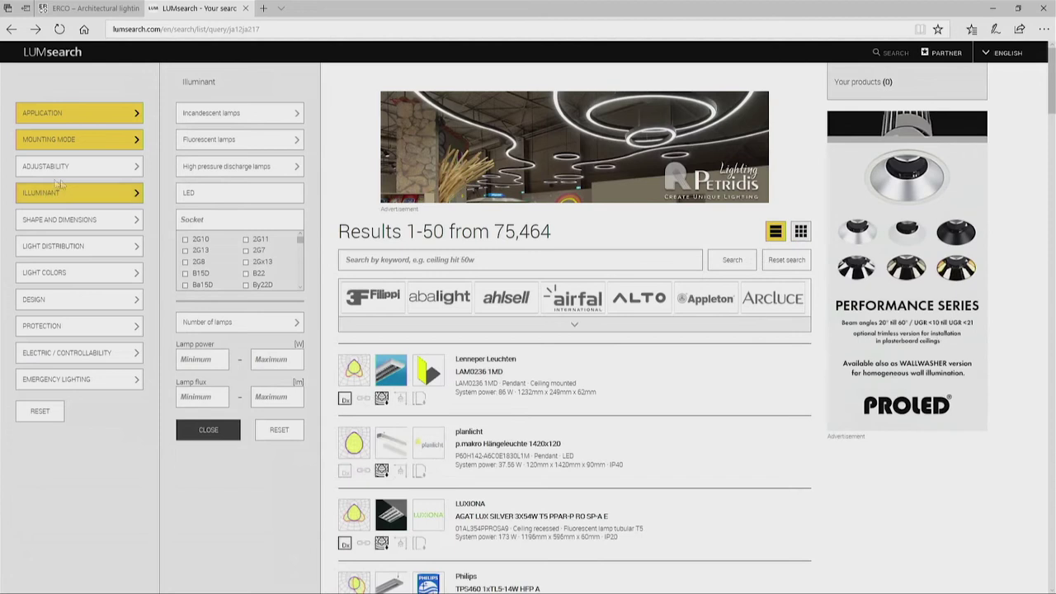
click(226, 398)
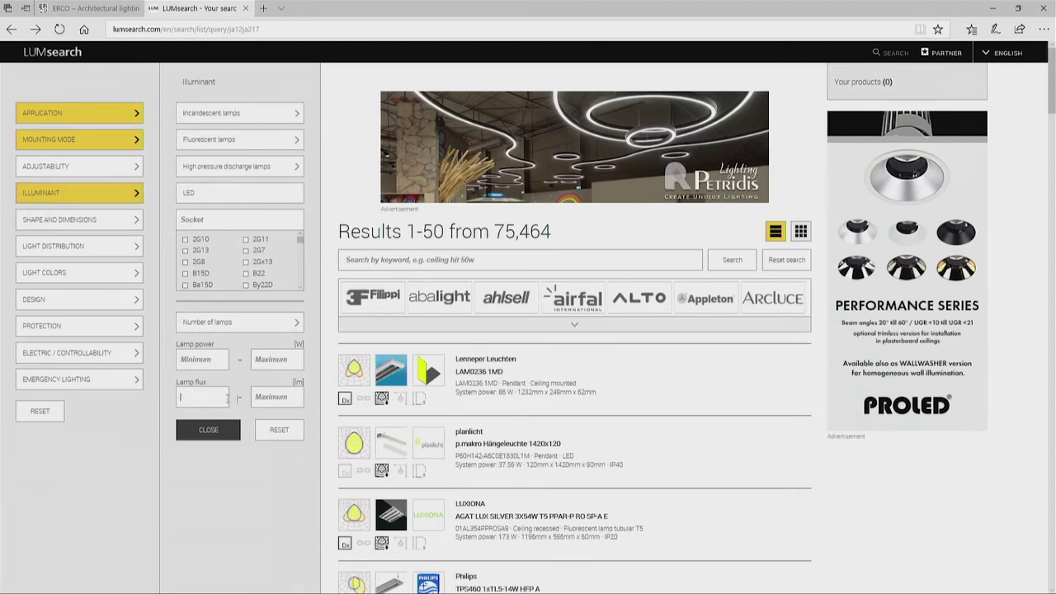
click(277, 398)
text(1500)
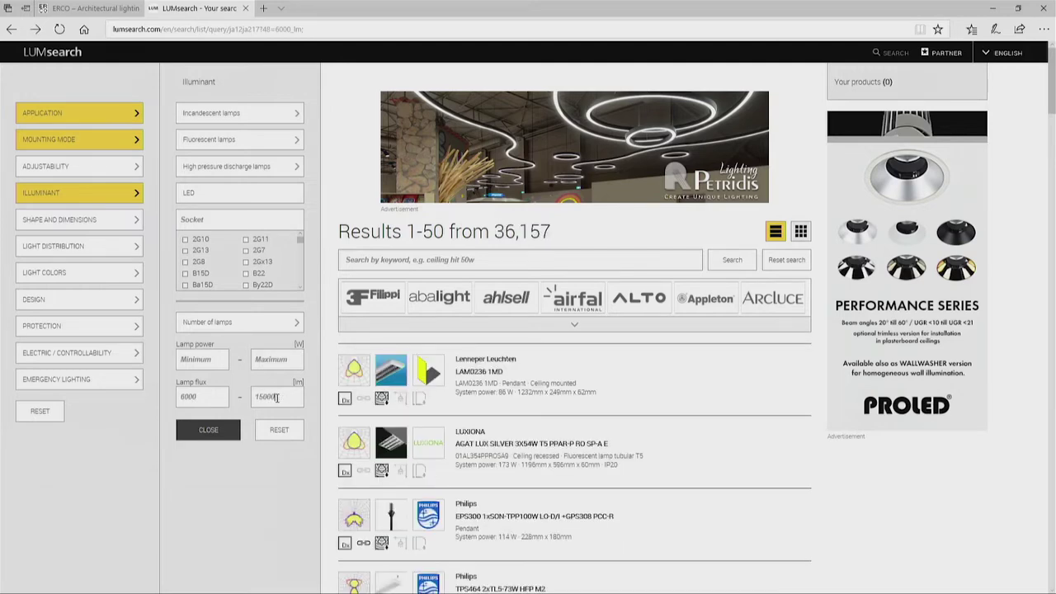
text(0)
click(213, 429)
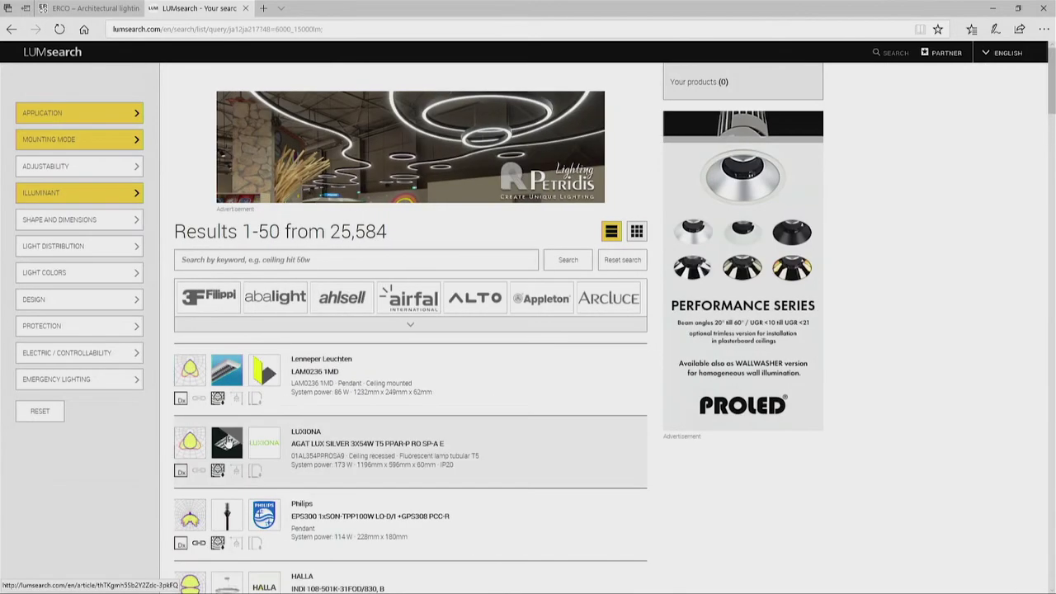
- Filter light distribution to 80/20, 50/50 and 20/80
click(84, 250)
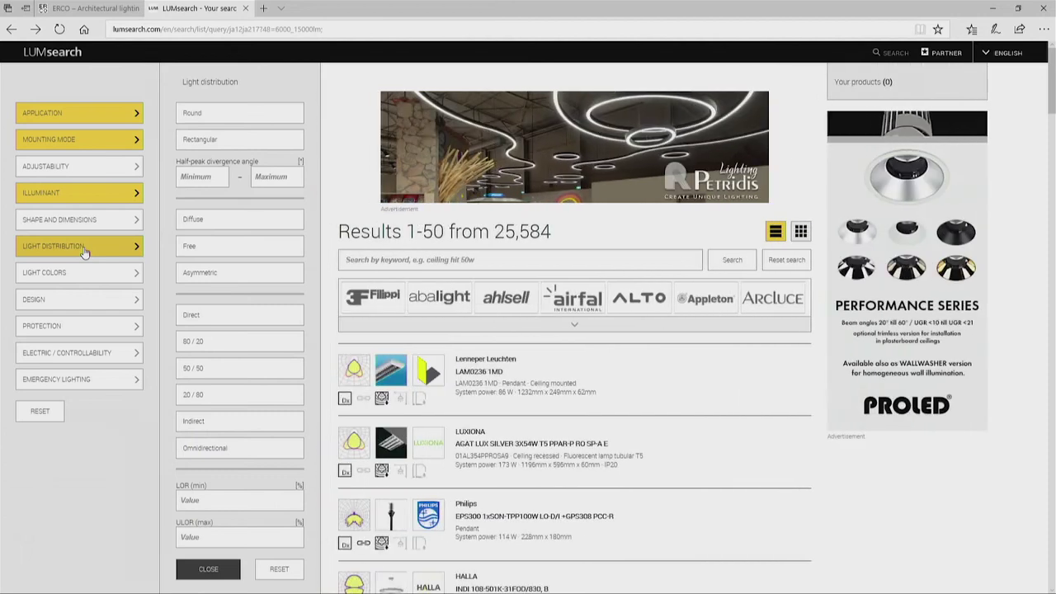
click(197, 342)
click(216, 369)
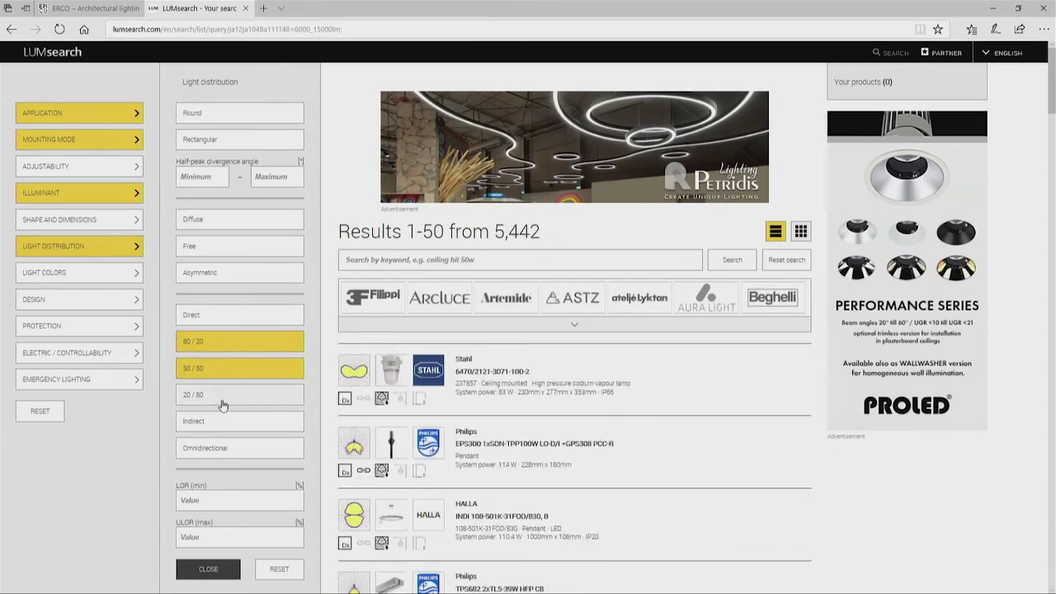
click(222, 399)
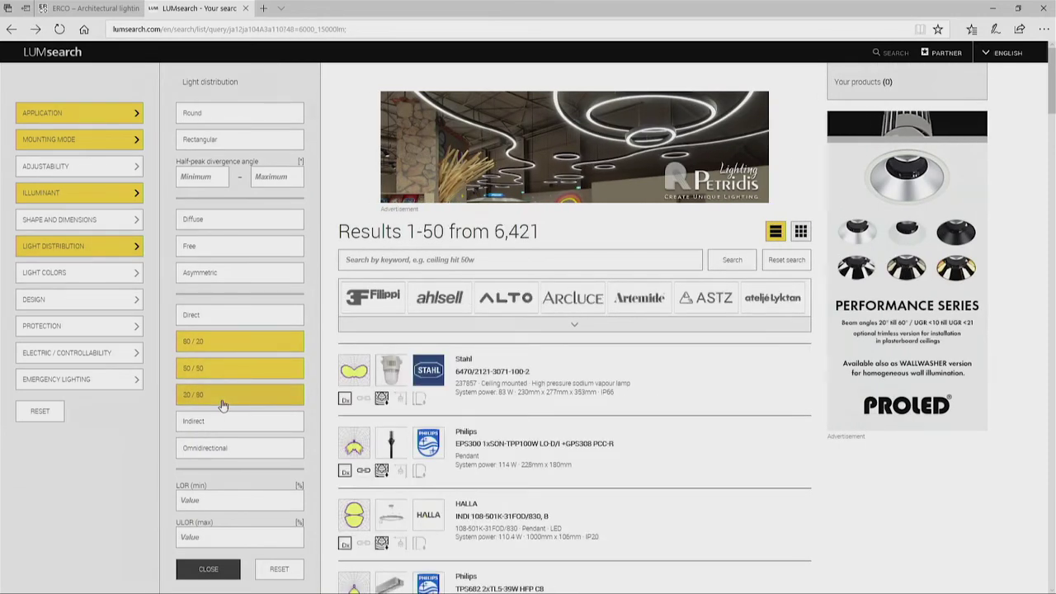
click(210, 569)
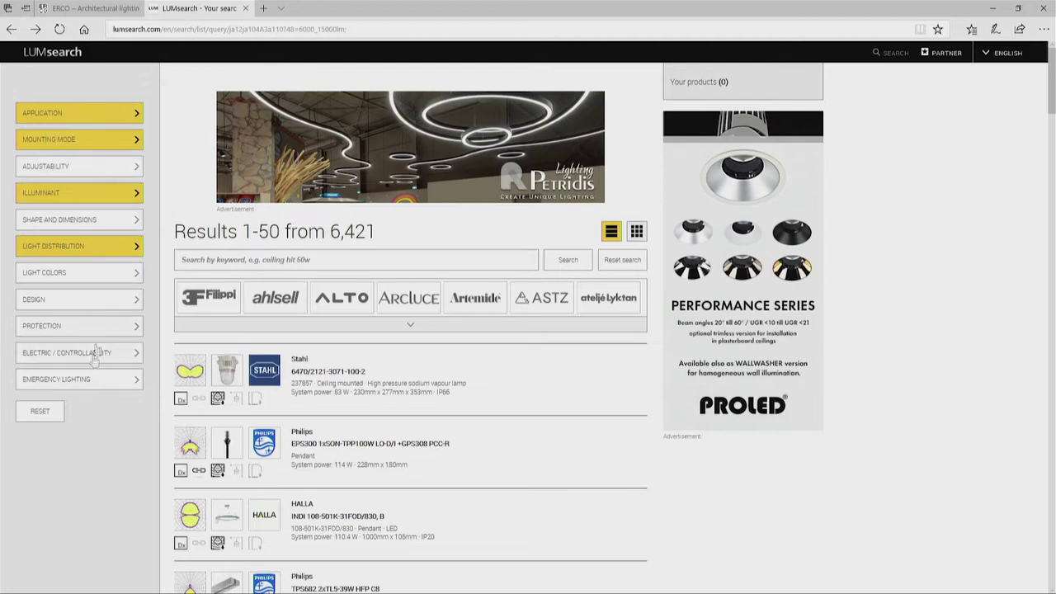
- Expand the brand logos and restrict the results to Arcluce luminaires
click(417, 326)
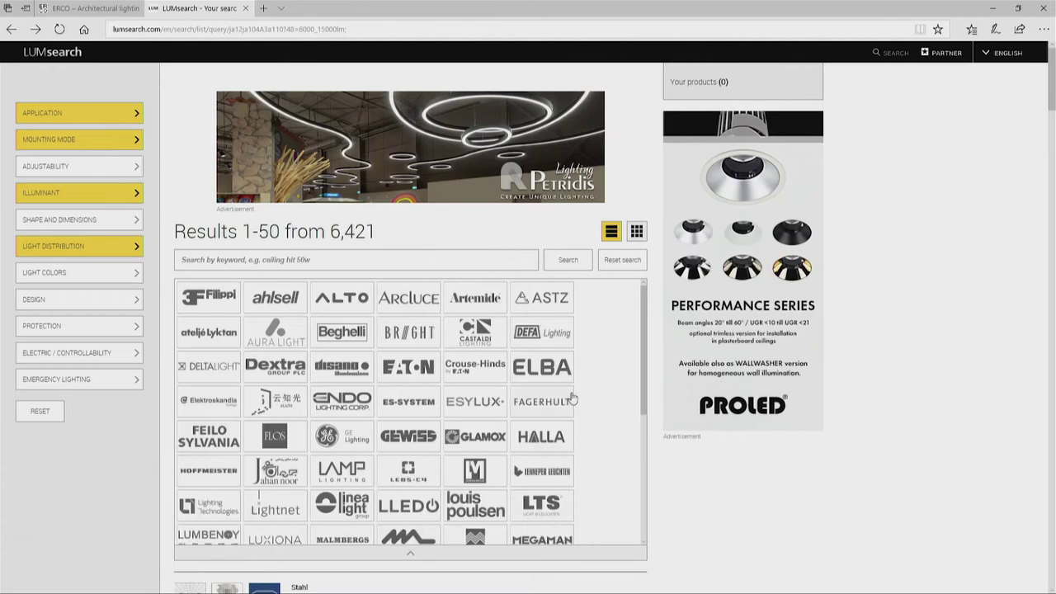
scroll(658, 366, down, 3)
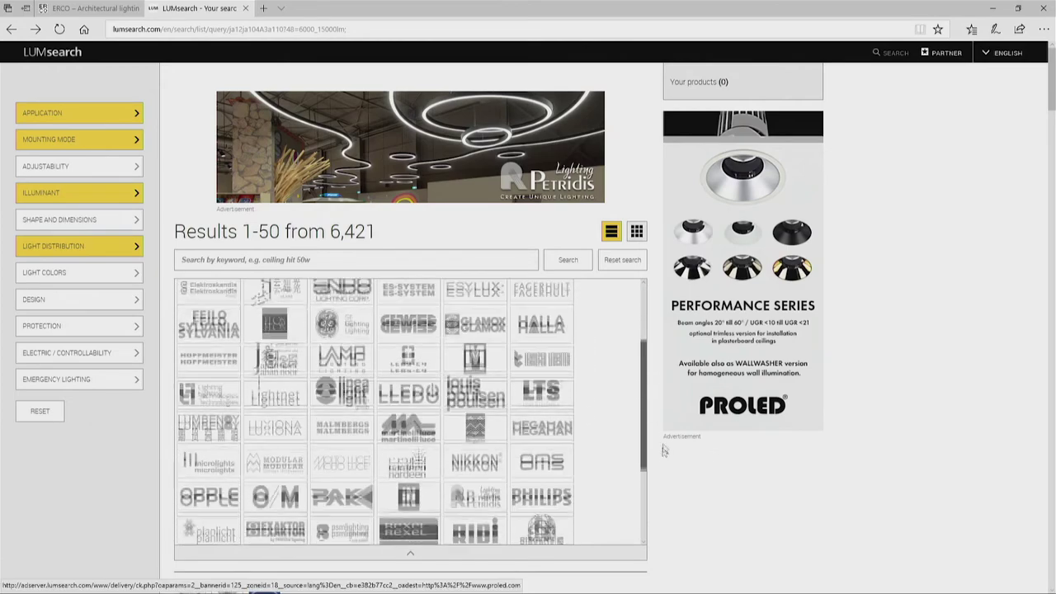
scroll(657, 392, up, 2)
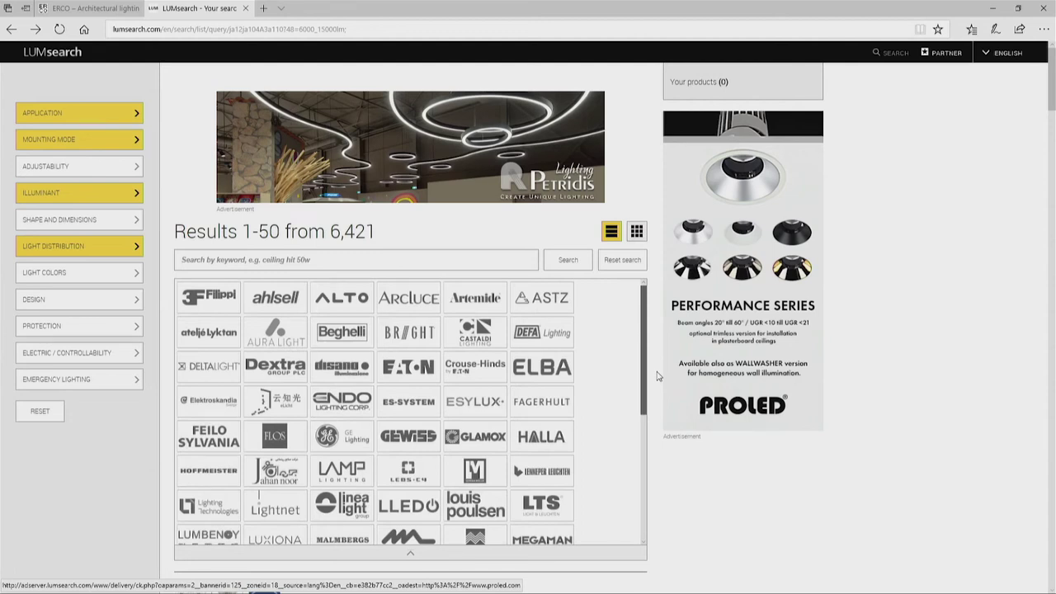
click(537, 437)
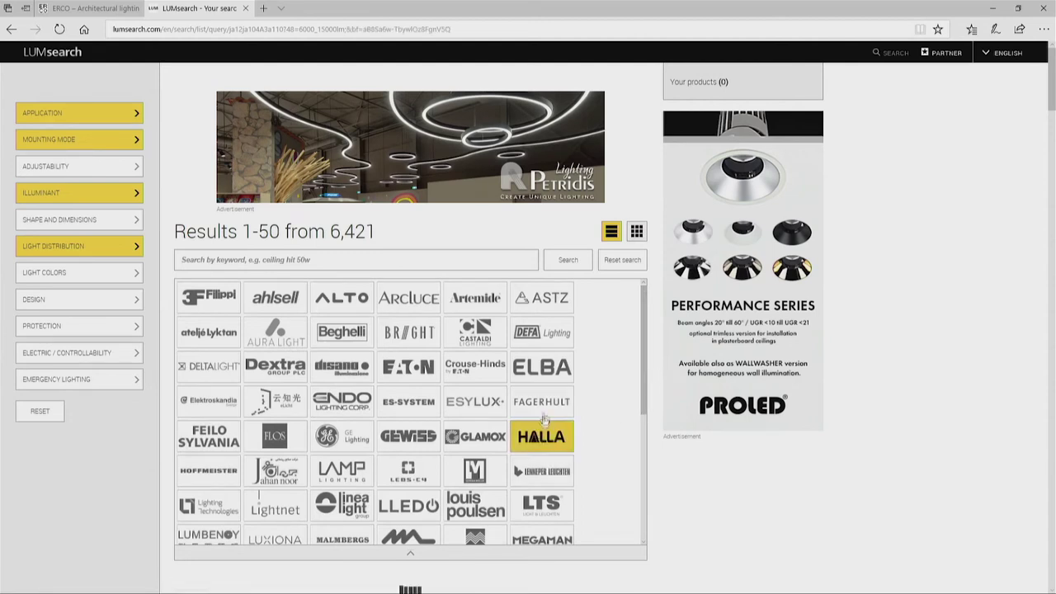
click(546, 395)
click(541, 367)
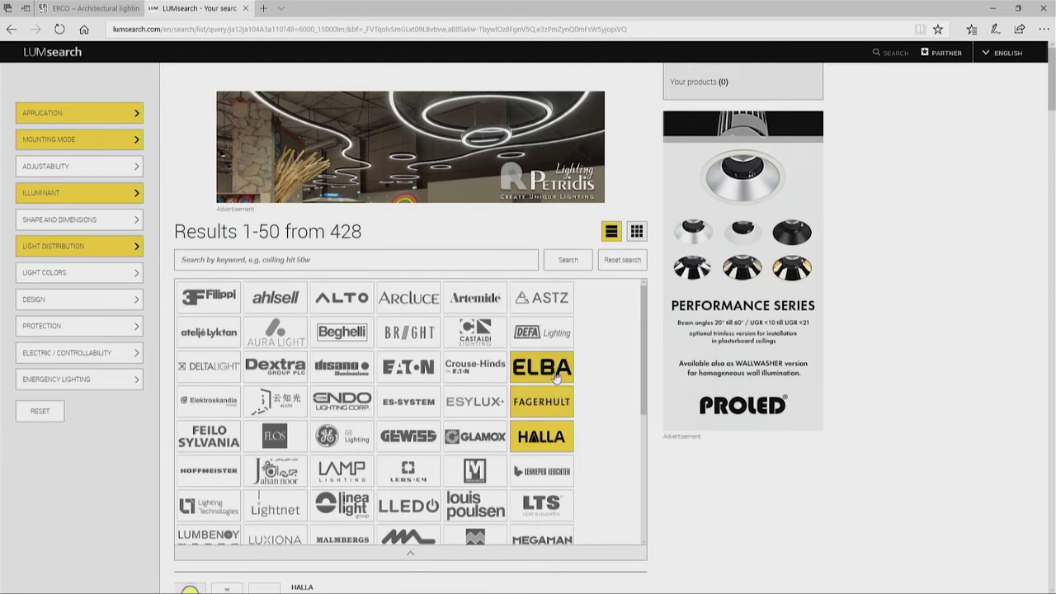
click(413, 304)
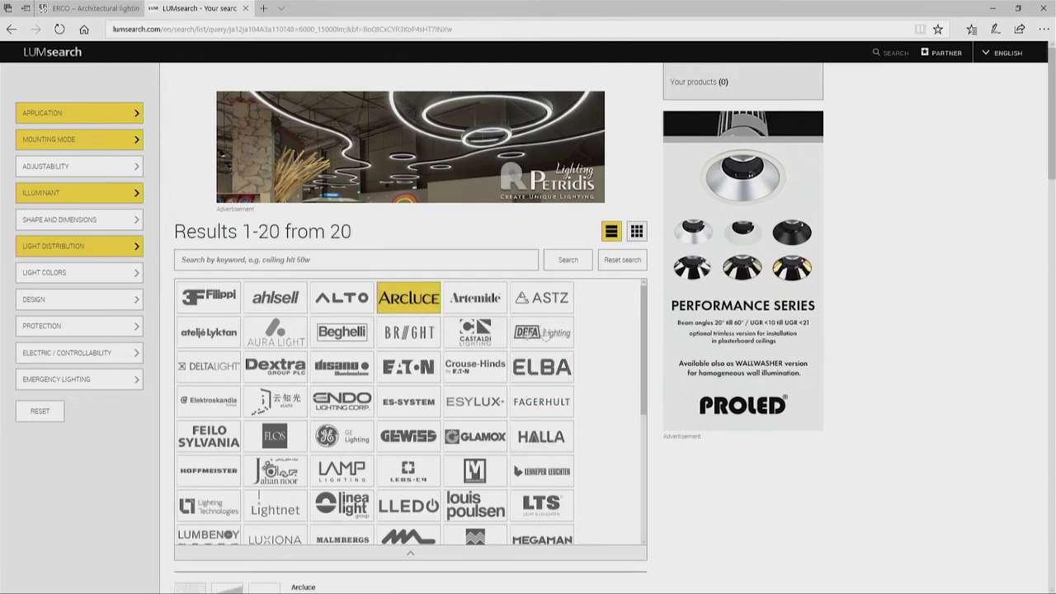
click(566, 550)
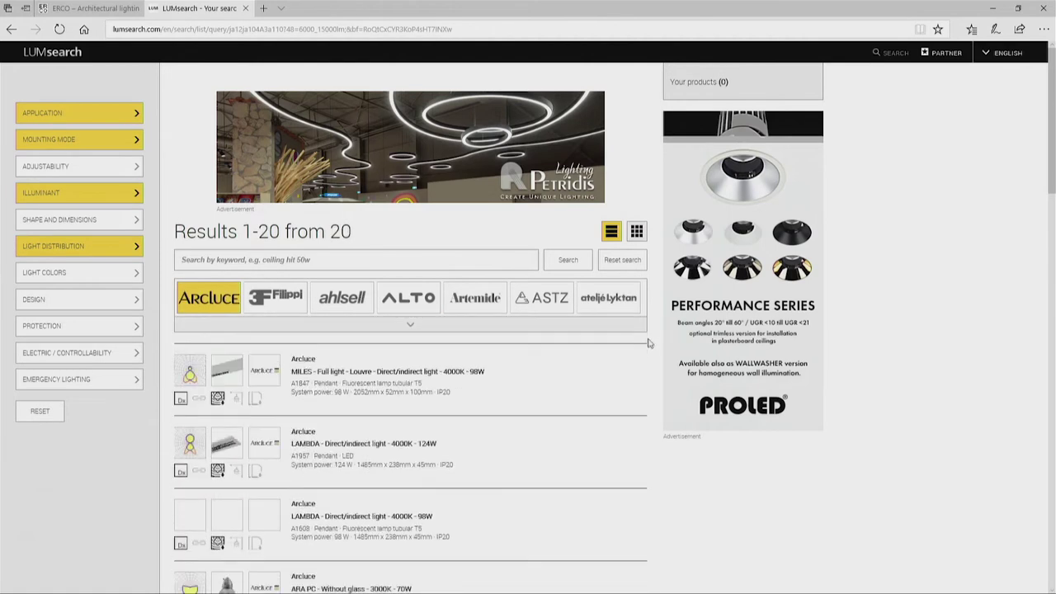
- Open the FENICE Wide 4200K 70W data sheet and send it to DIALux
scroll(528, 329, down, 5)
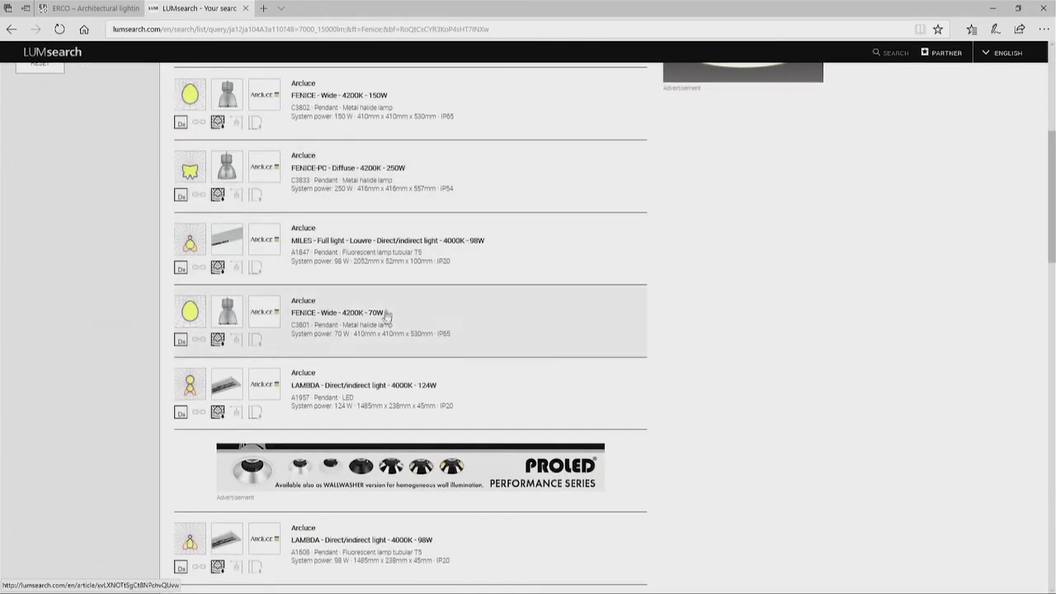
click(379, 325)
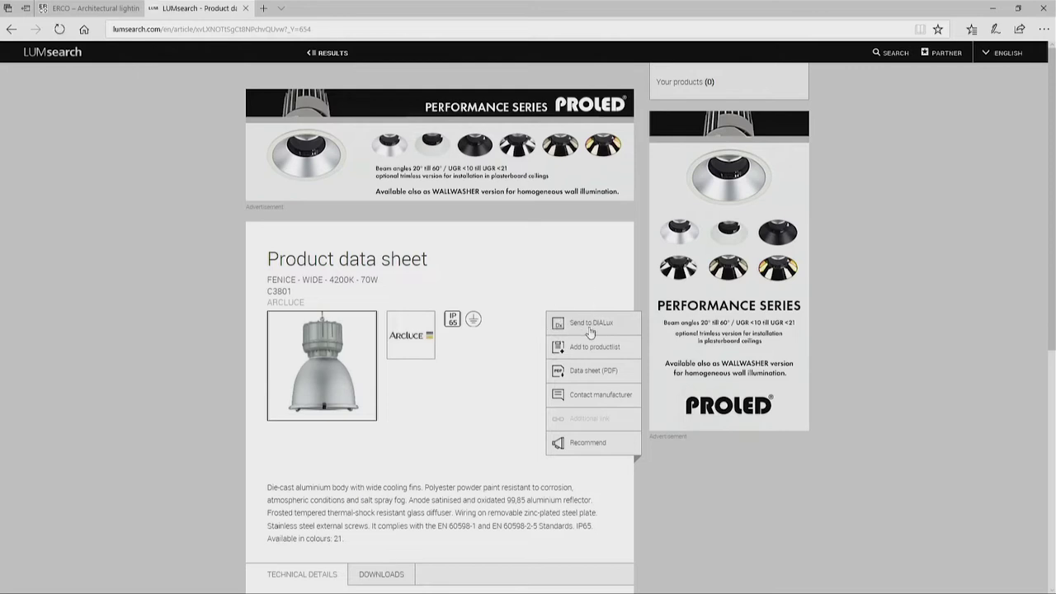
click(591, 325)
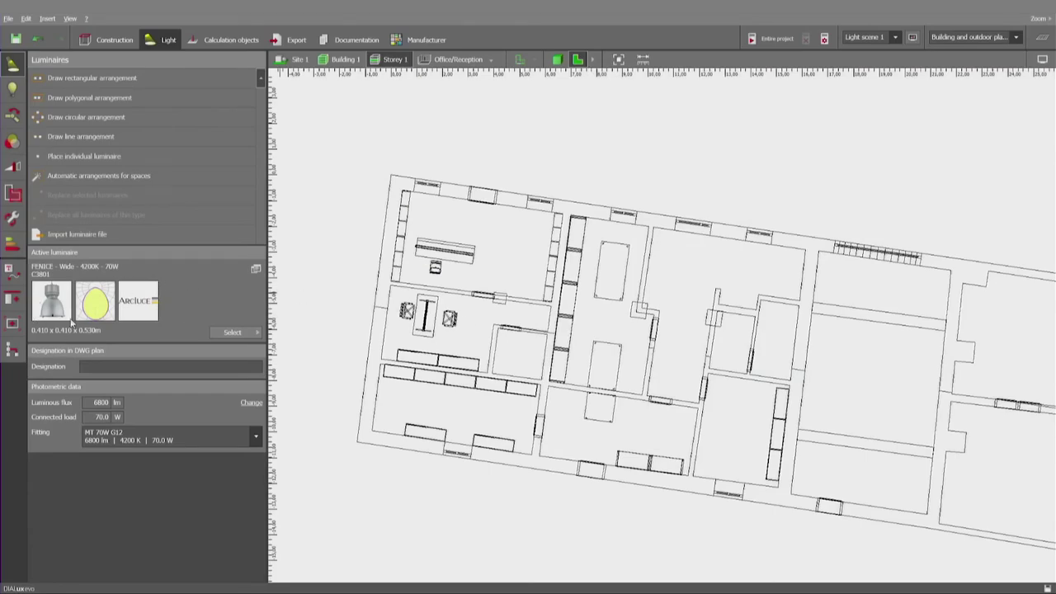
- Auto-arrange a 4×4 FENICE grid in the right-hand room for the 500 lx target, then view 3D
click(96, 177)
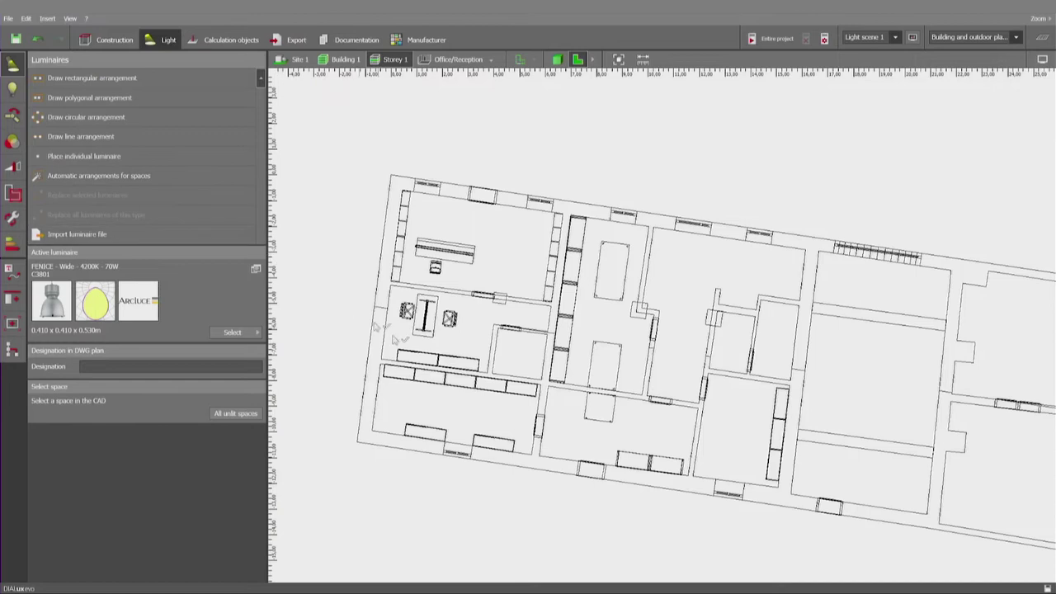
click(888, 379)
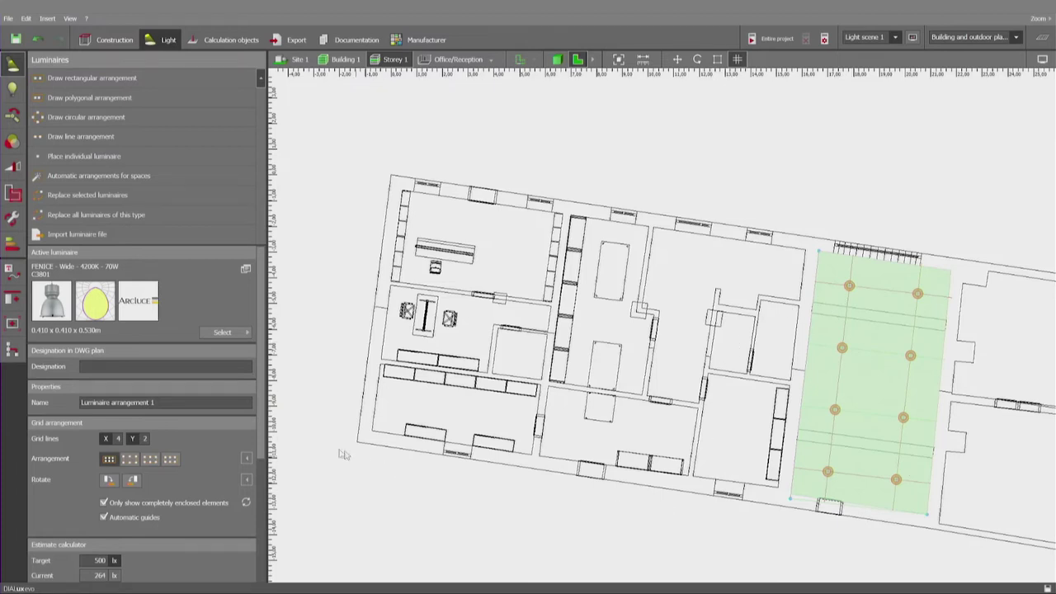
drag(261, 410, 273, 476)
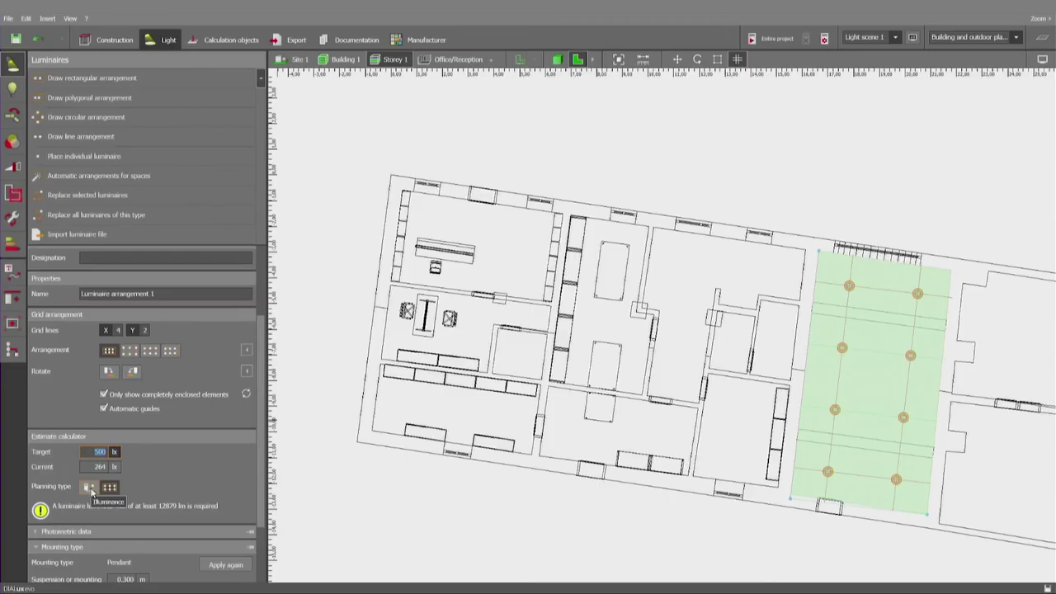
click(89, 487)
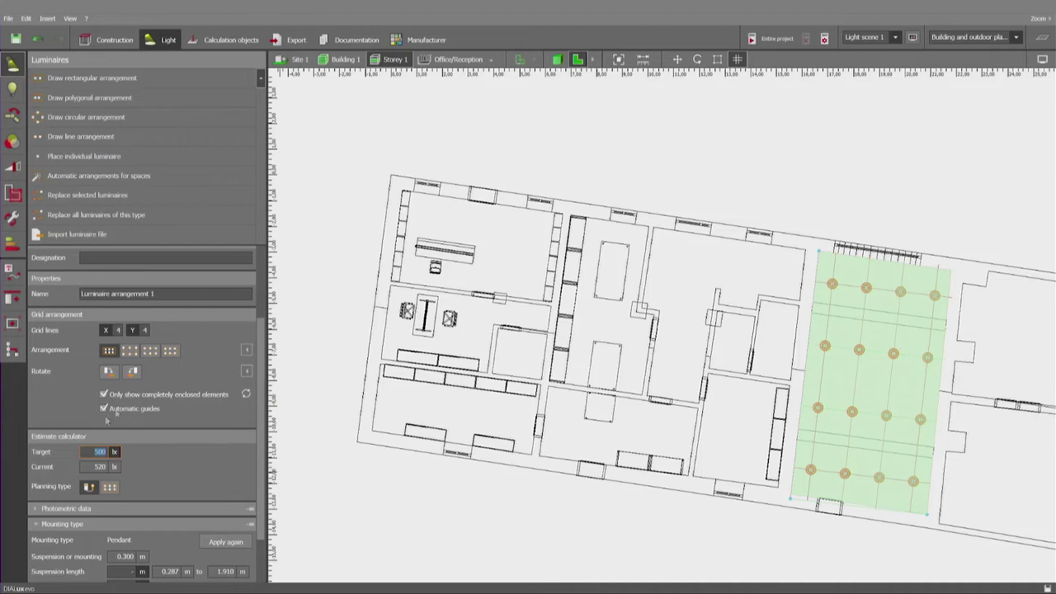
click(556, 62)
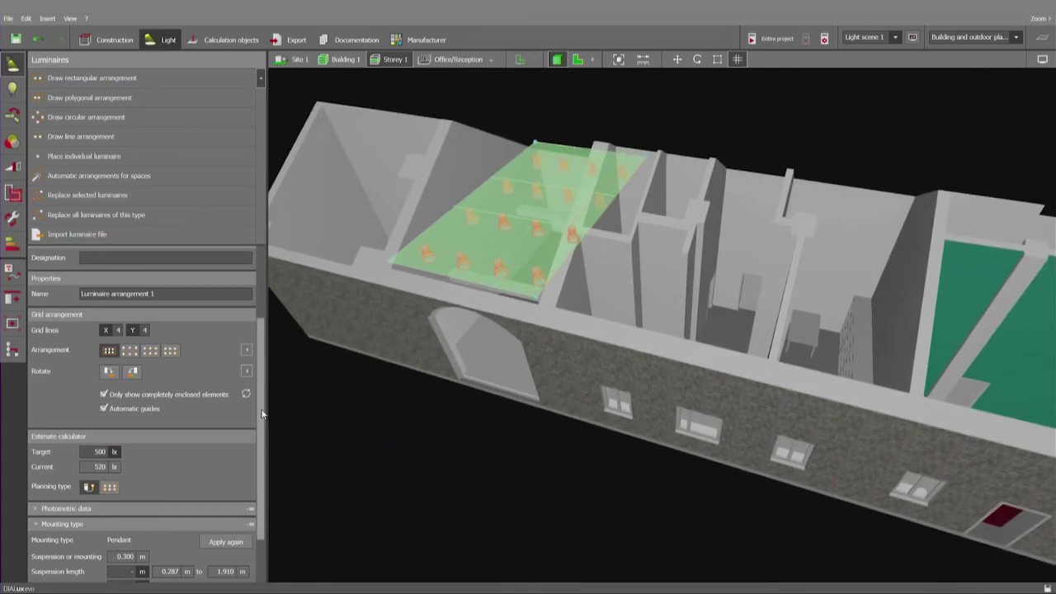
- Give the reception pendants a 0.500 m suspension length and 4.5 m mounting height, then deselect them
scroll(259, 460, down, 2)
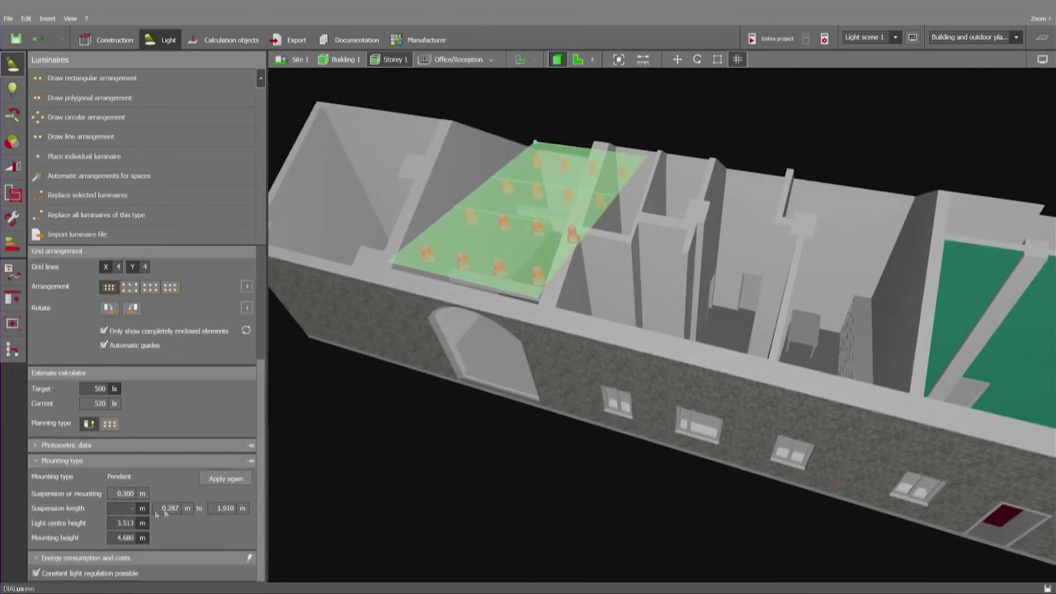
click(129, 512)
click(120, 508)
key(Return)
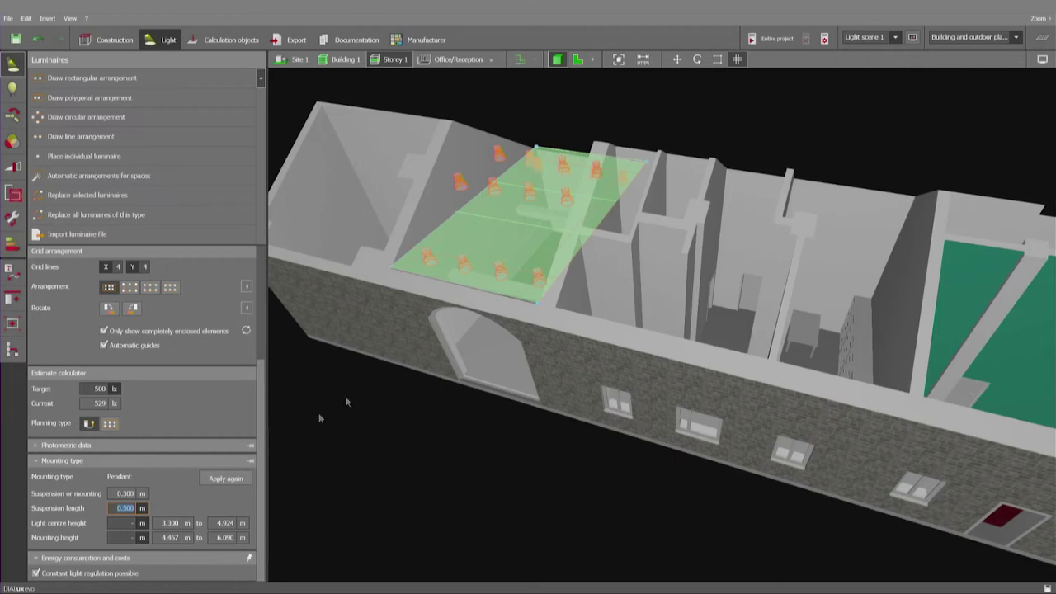
click(129, 537)
text(4.5)
key(Return)
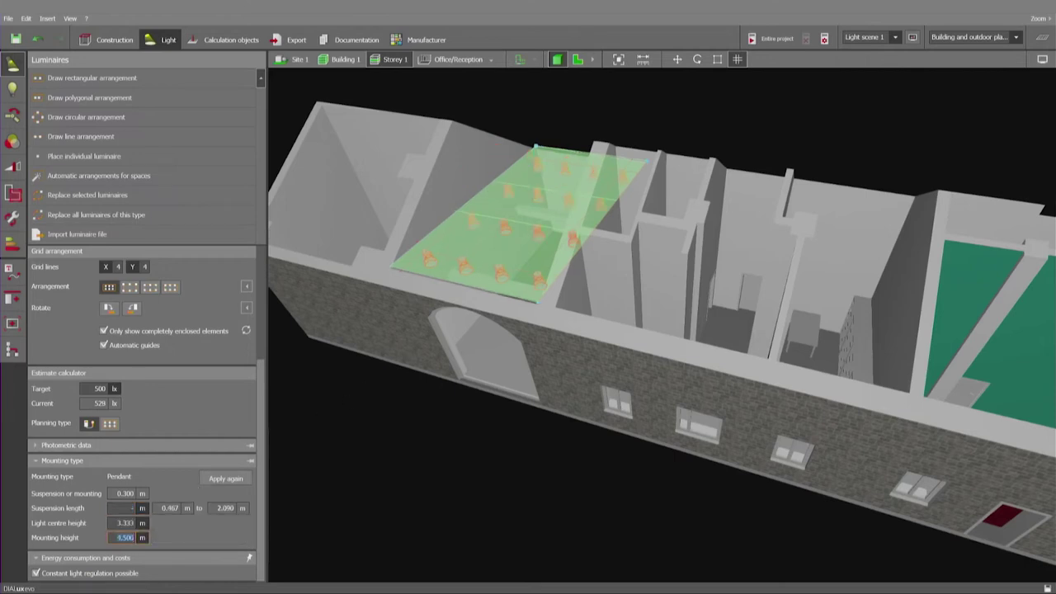
key(Escape)
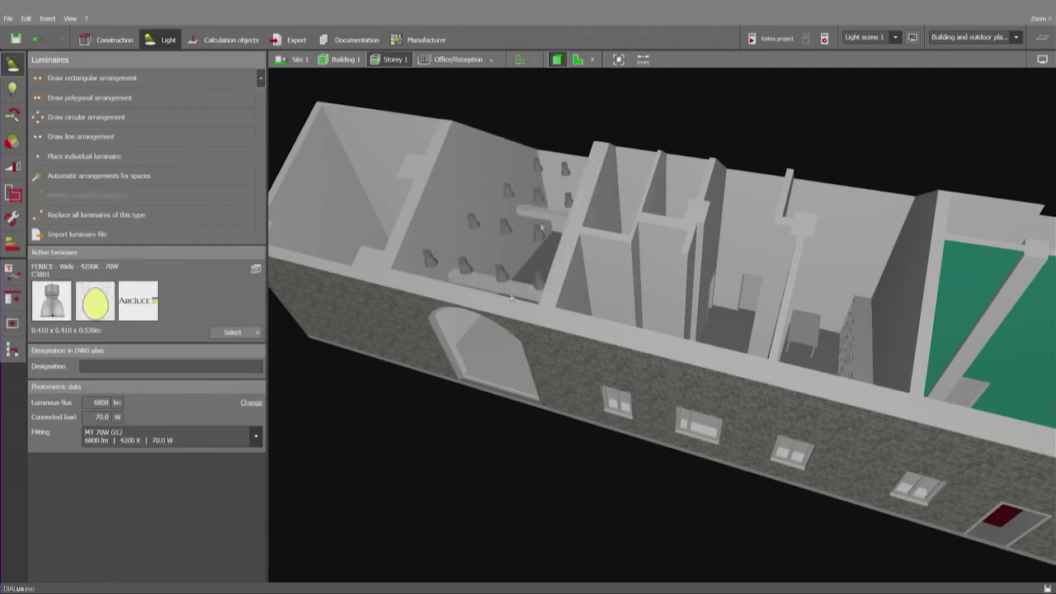
- Switch to the 2D plan, zoom to the Office room, and open the Active luminaire picker
click(579, 59)
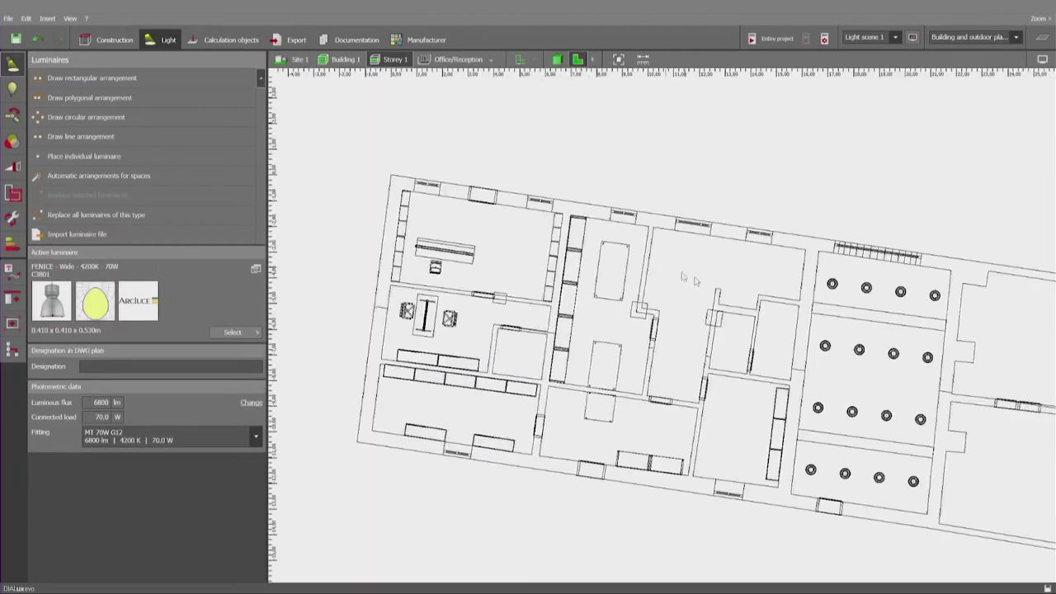
scroll(678, 283, up, 4)
scroll(675, 277, down, 3)
scroll(739, 337, up, 3)
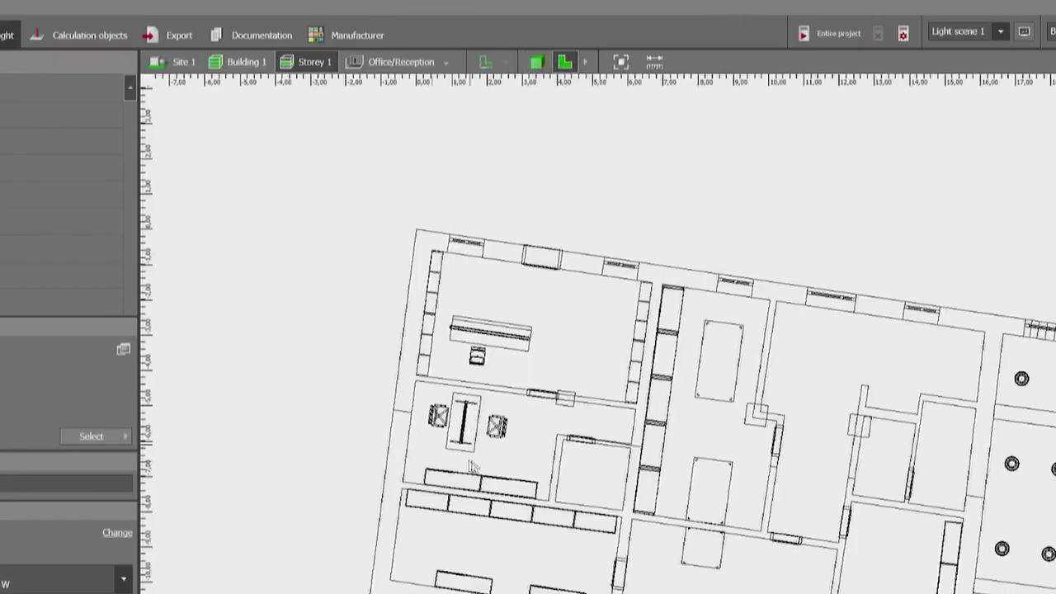
click(446, 62)
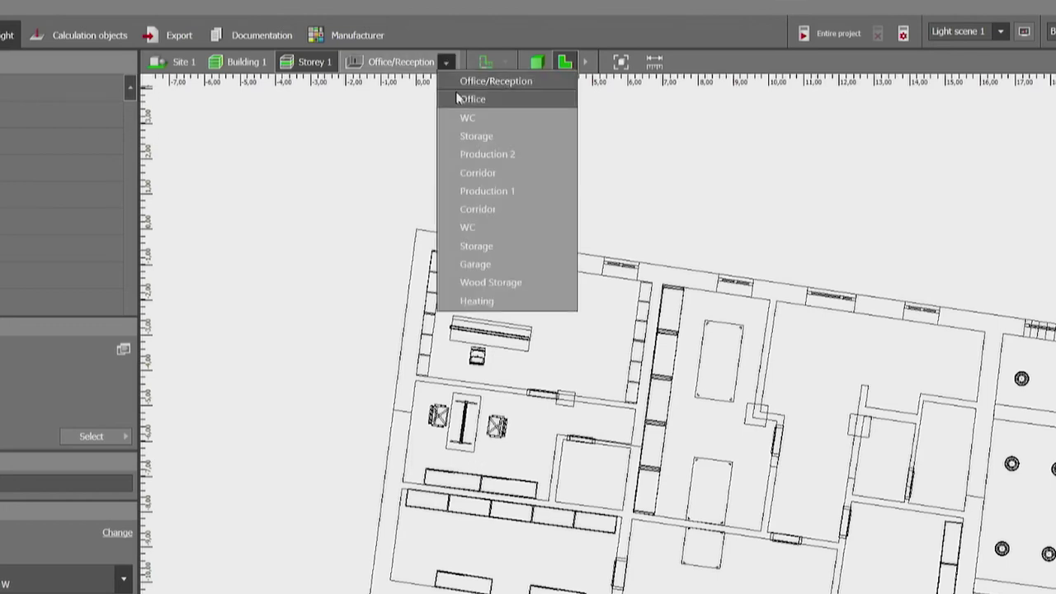
click(458, 100)
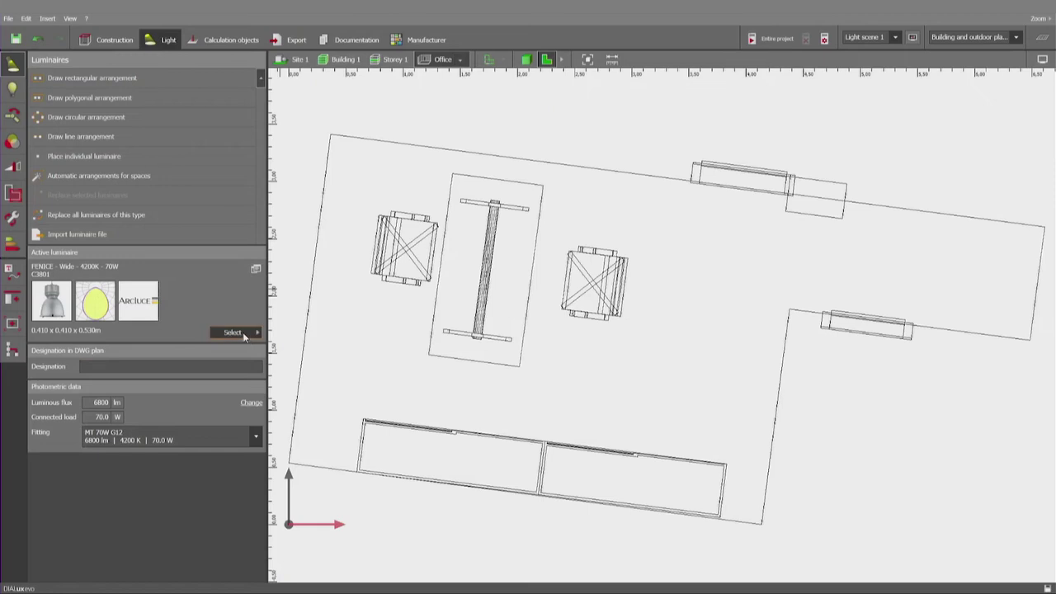
click(244, 334)
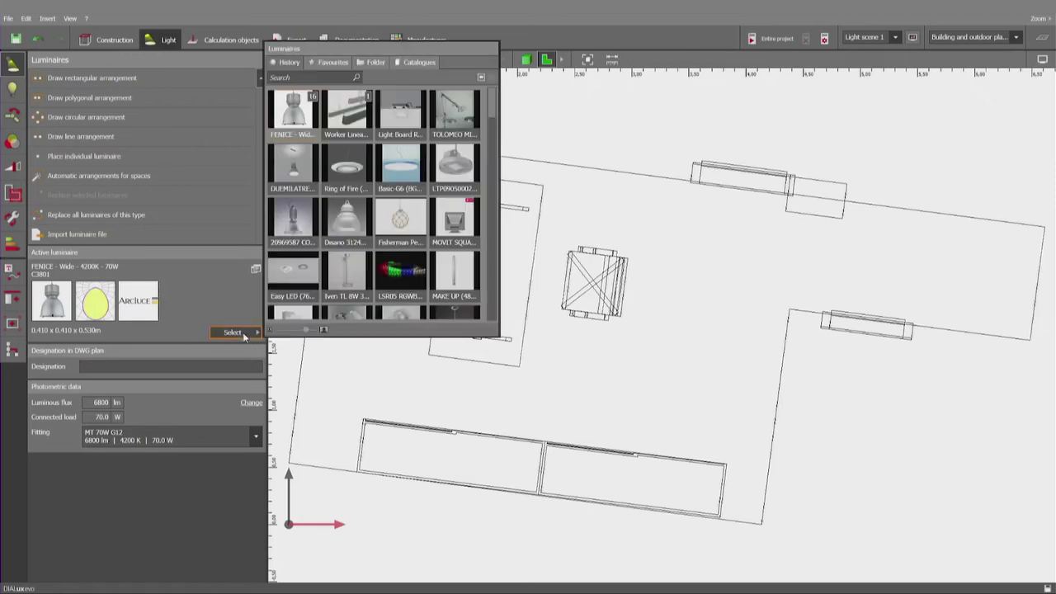
- In the Artemide catalogue, filter to Table mounting and open the Tolomeo Mini Tavolo LED product
click(418, 63)
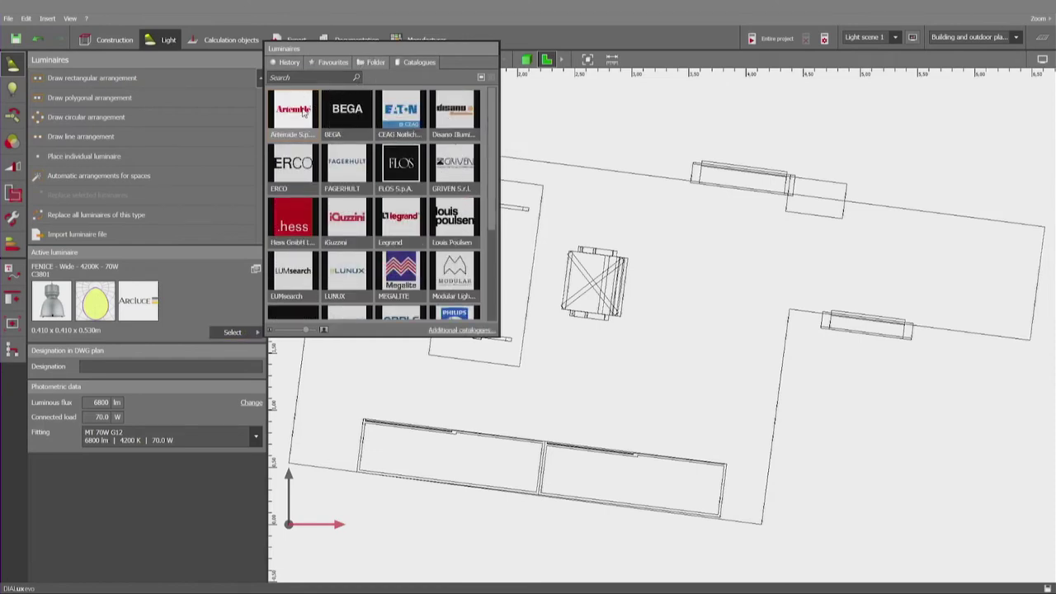
click(294, 112)
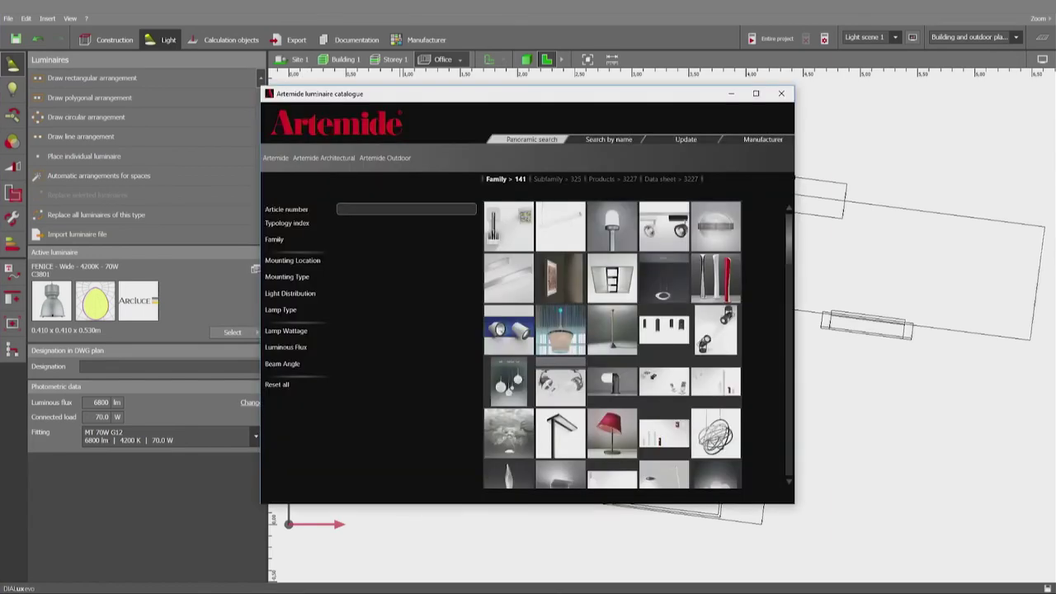
mouse_move(502, 288)
click(311, 262)
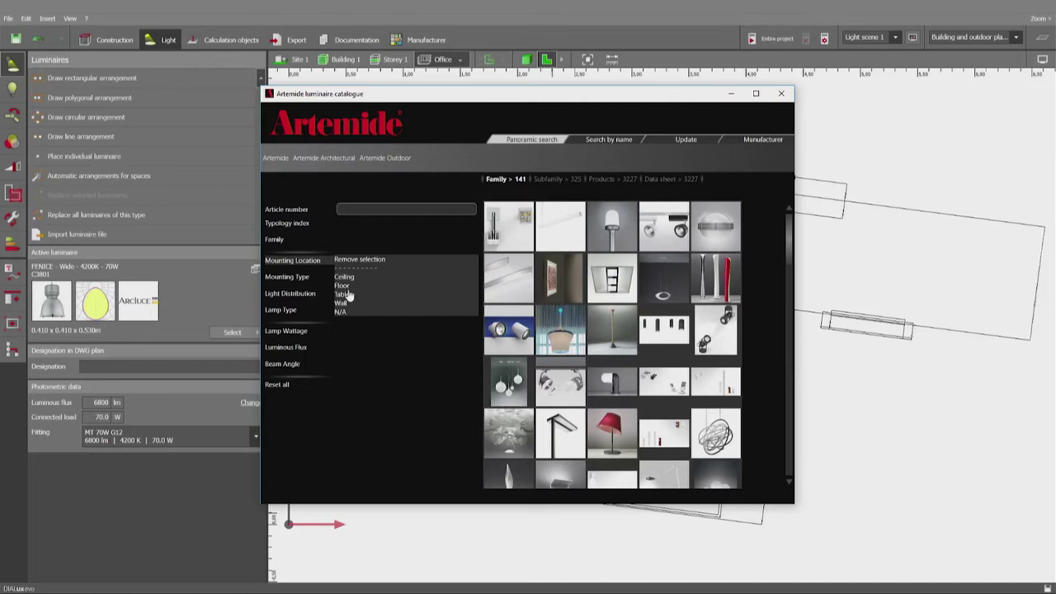
click(341, 295)
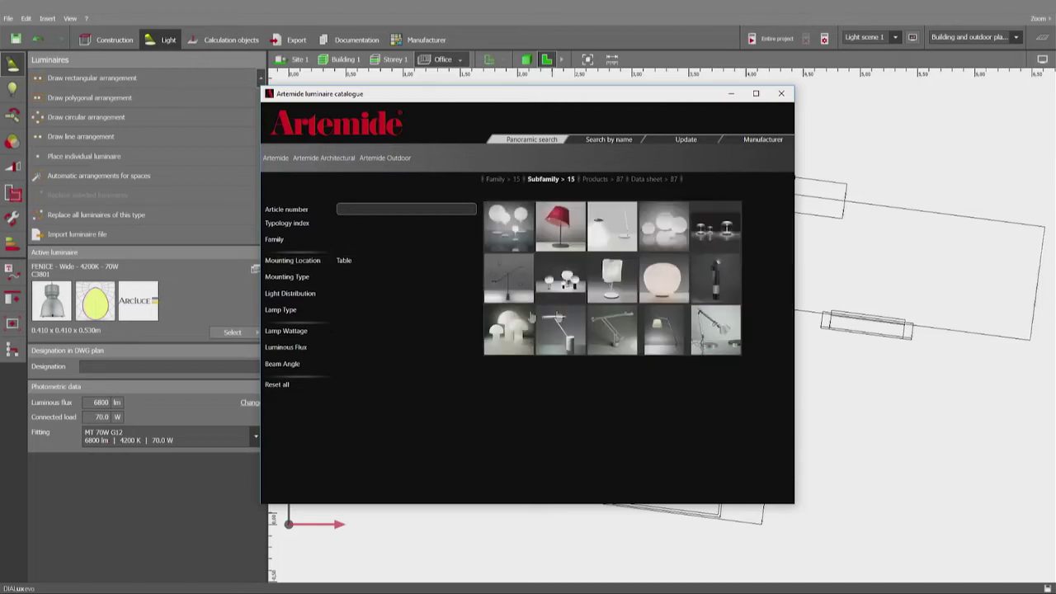
click(722, 344)
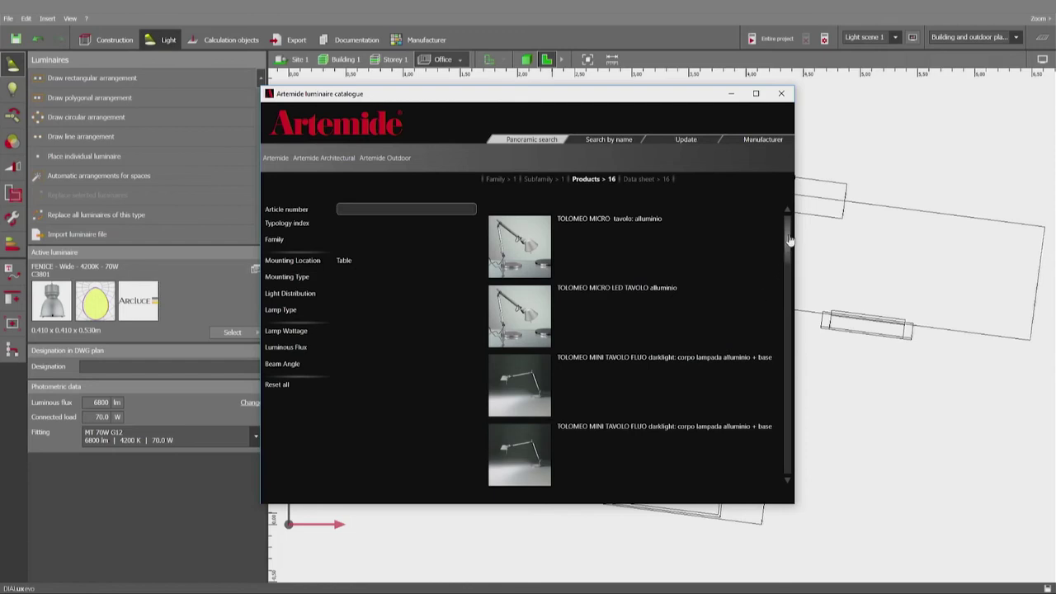
drag(789, 238, 806, 327)
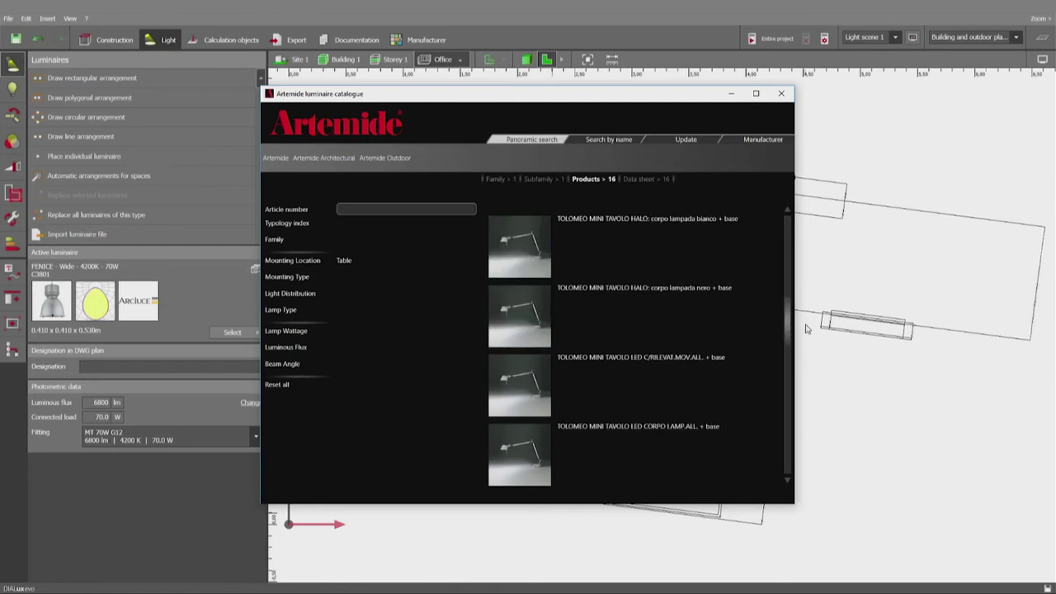
click(657, 431)
- Add the TOLOMEO MINI TAVOLO LED lamp to the project and drop one onto the Office desk
click(578, 236)
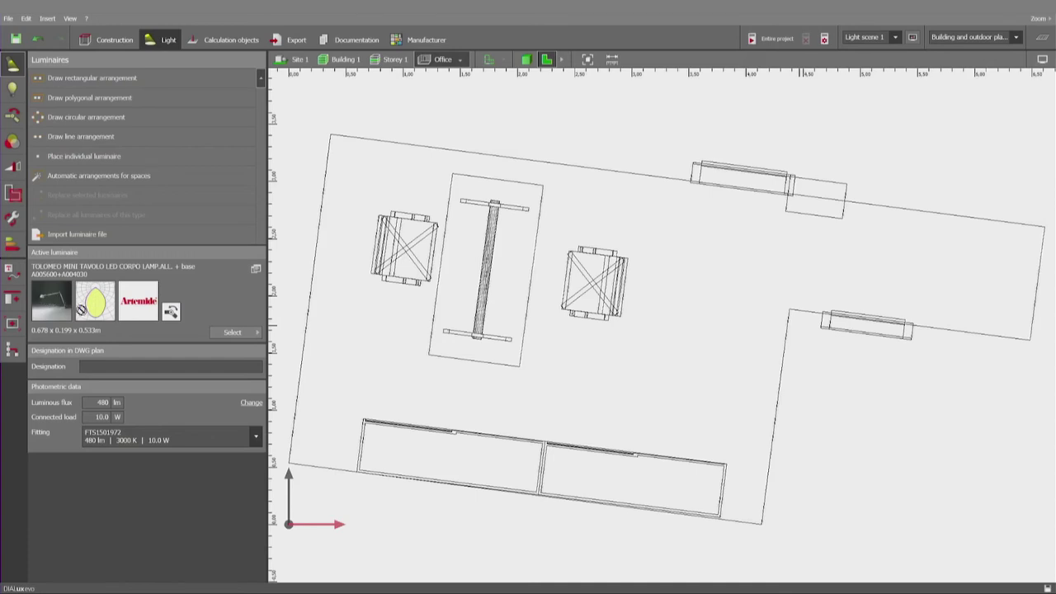
click(503, 200)
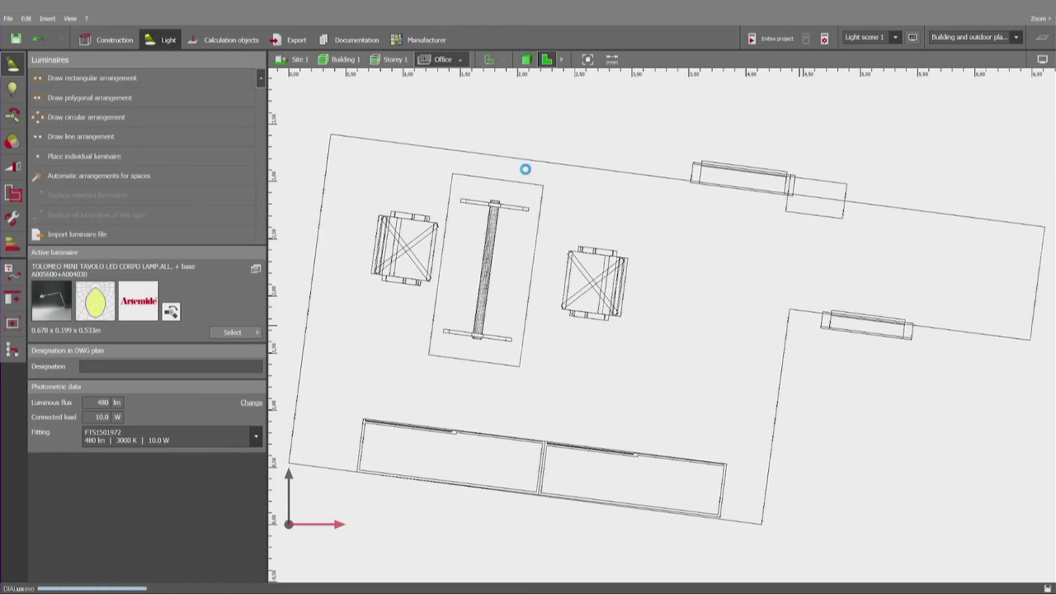
- Show the office in 3D with the scene lit by its luminaires
click(527, 61)
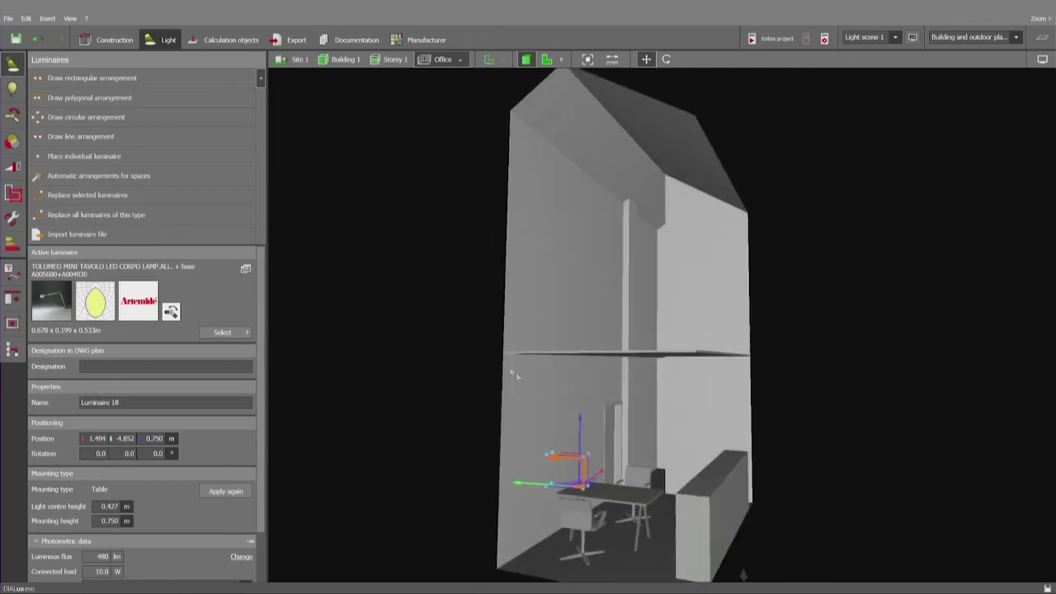
scroll(651, 233, up, 5)
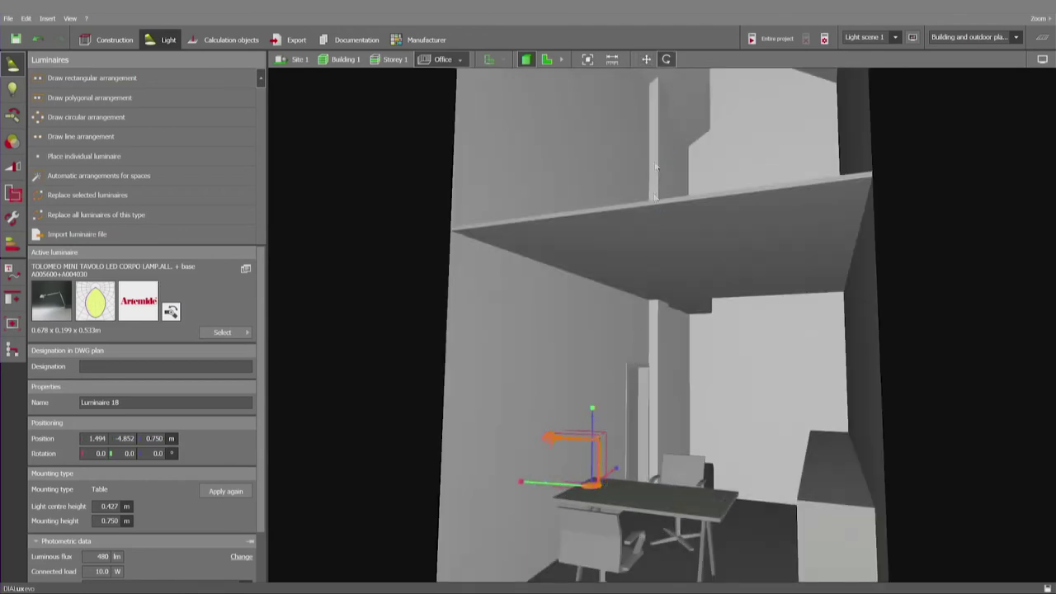
scroll(649, 291, down, 2)
drag(632, 453, 614, 410)
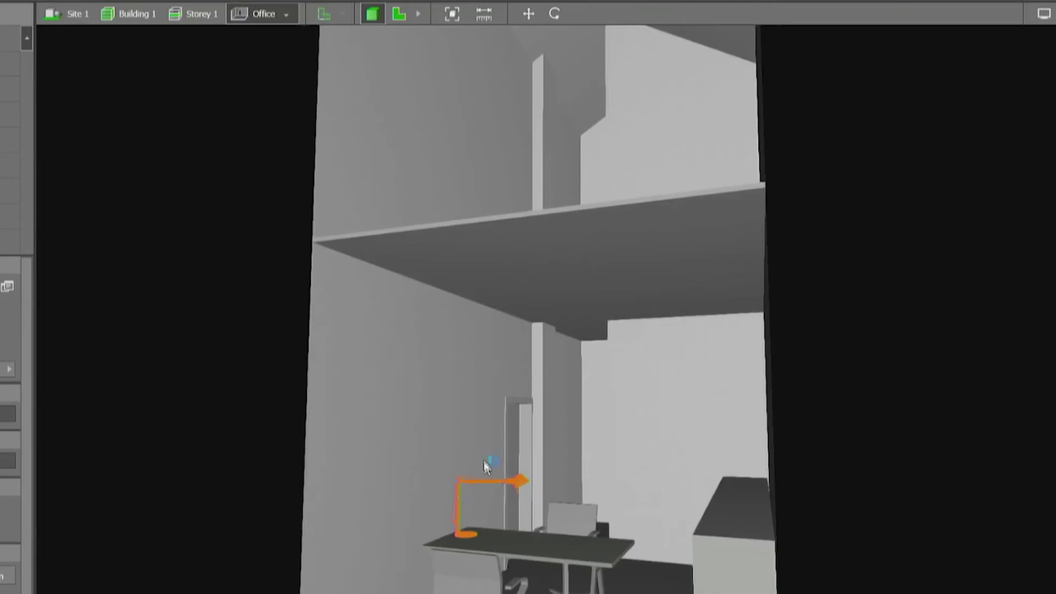
click(1043, 13)
click(1017, 34)
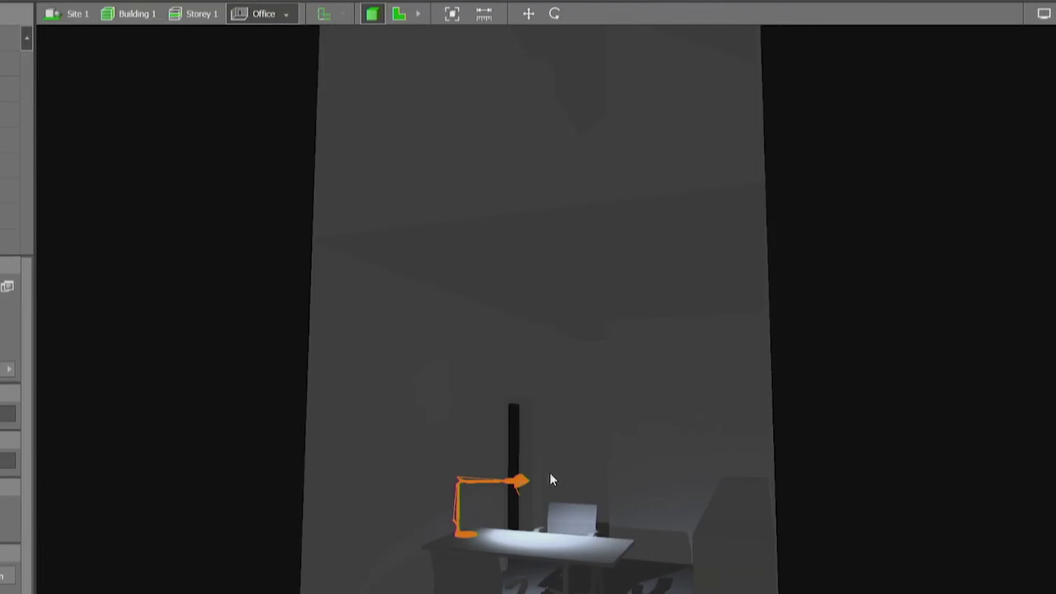
- Rotate the Tolomeo lamp about its vertical axis to 175.2°
click(554, 13)
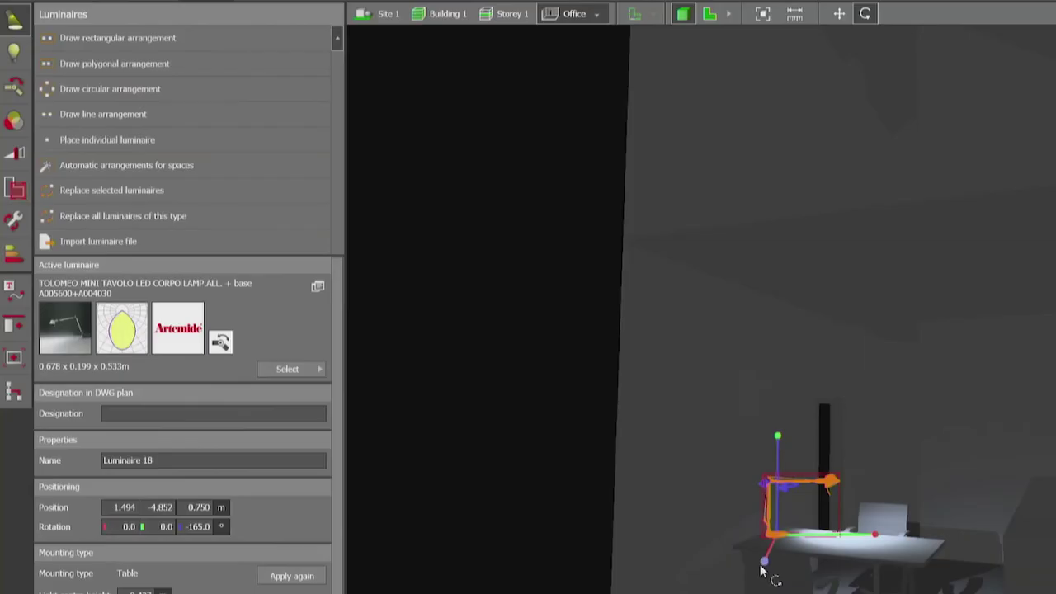
drag(456, 566, 422, 563)
drag(731, 563, 726, 560)
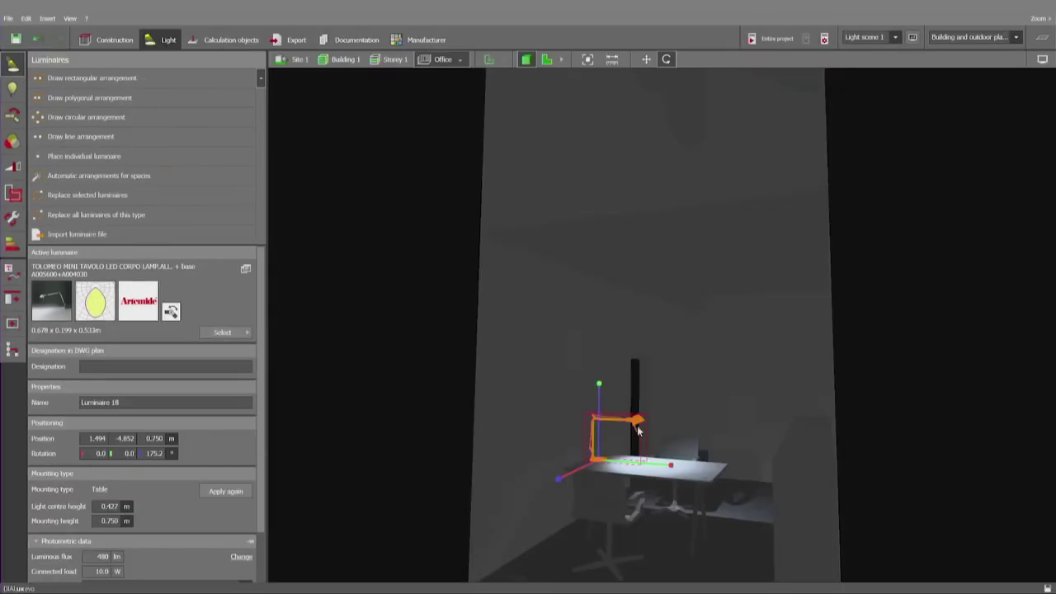
- Tilt the Tolomeo pole and bend its arm joint down to -16.2°, then return to 2D
double_click(637, 423)
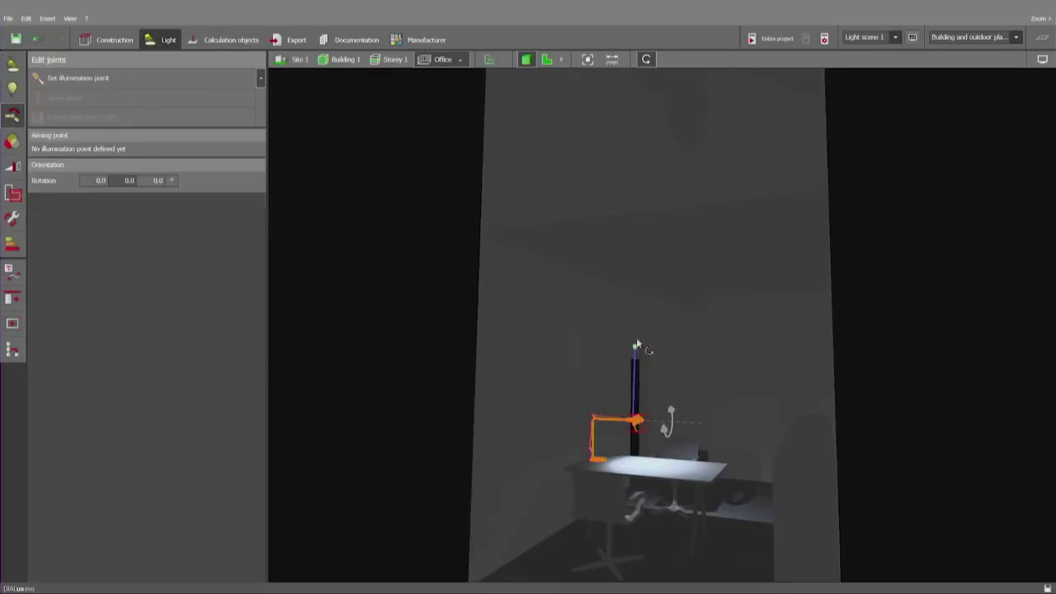
drag(637, 341, 633, 318)
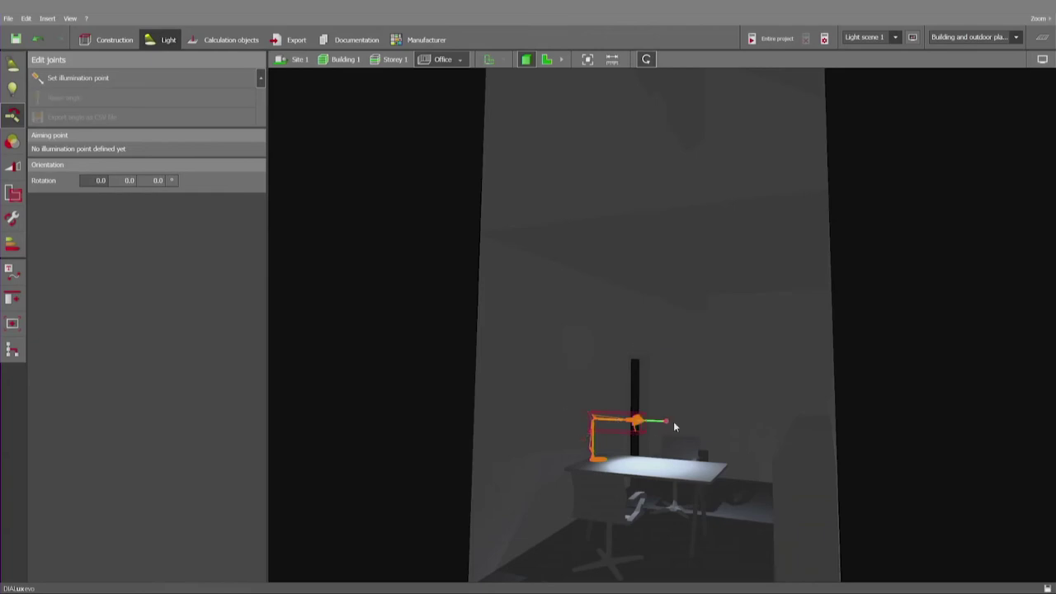
drag(674, 423, 669, 446)
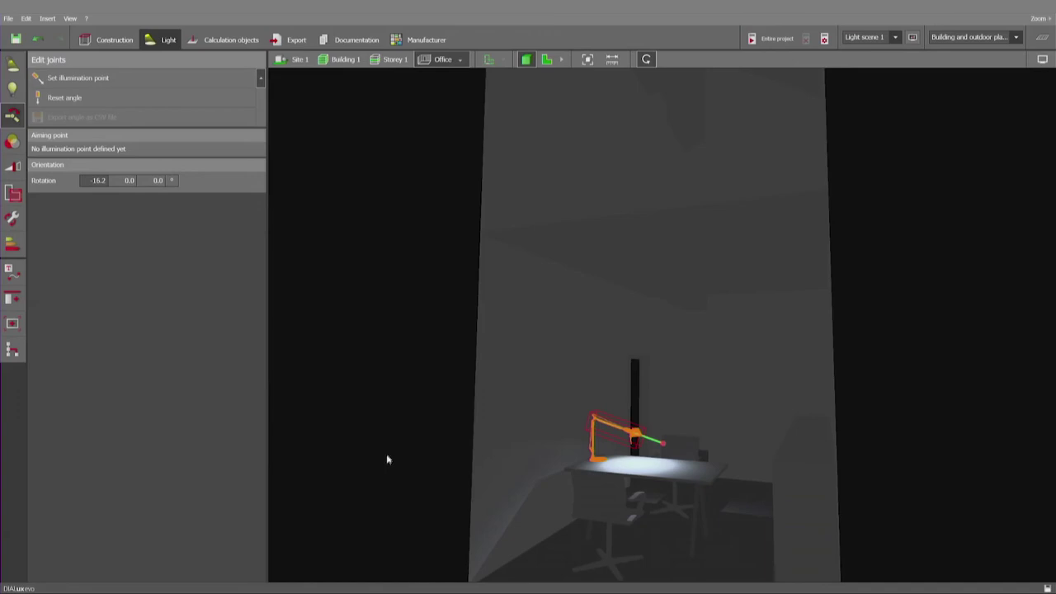
click(546, 60)
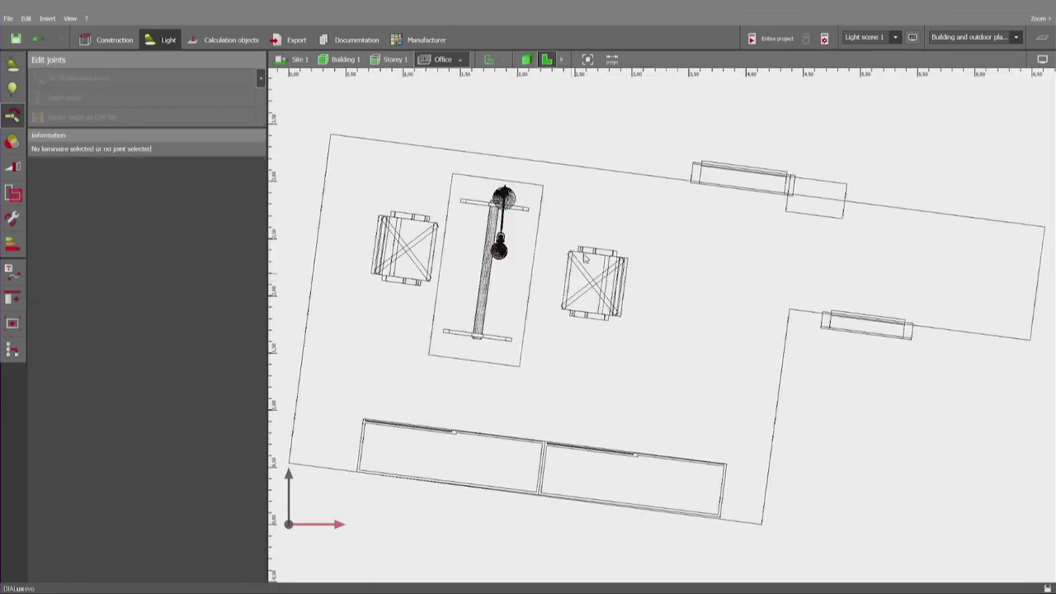
- Switch the plan to the Office/Reception room and shift the view up slightly
click(462, 62)
click(478, 75)
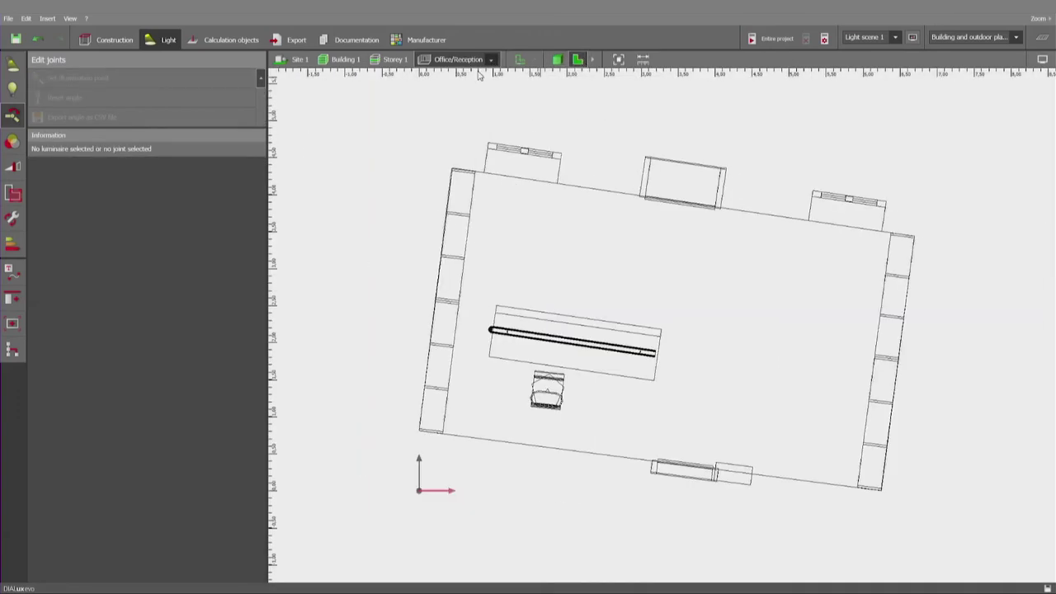
middle_drag(733, 268, 730, 248)
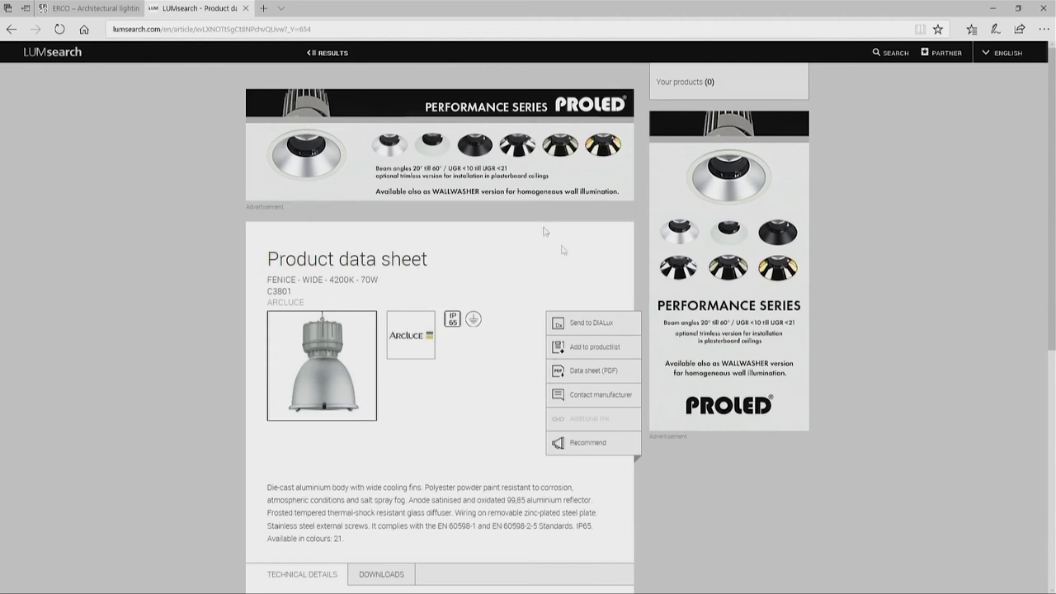
- On the ERCO website, browse indoor recessed luminaires to the Light Board product page
click(89, 8)
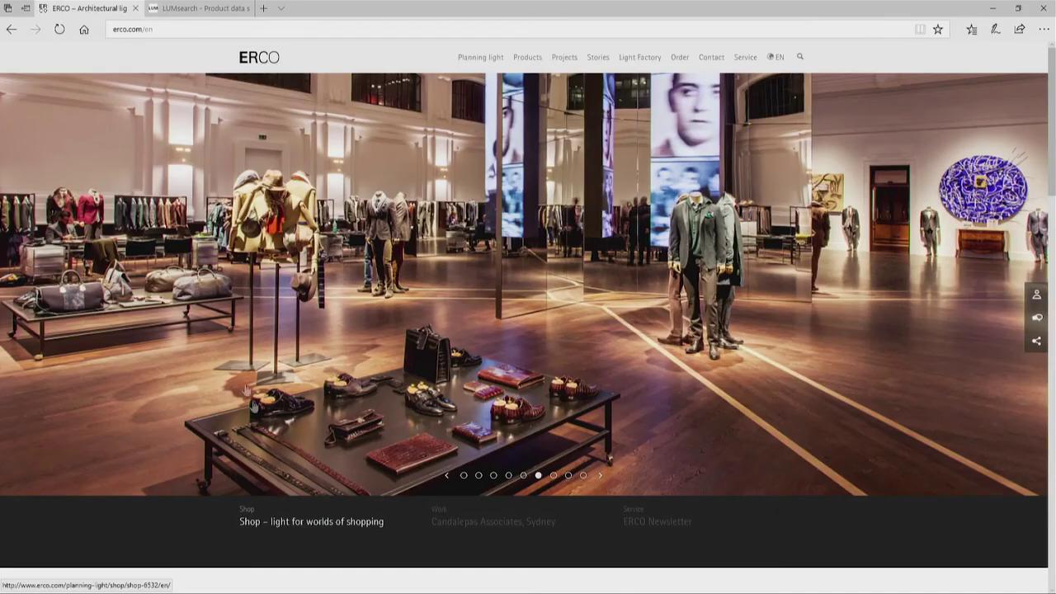
click(527, 57)
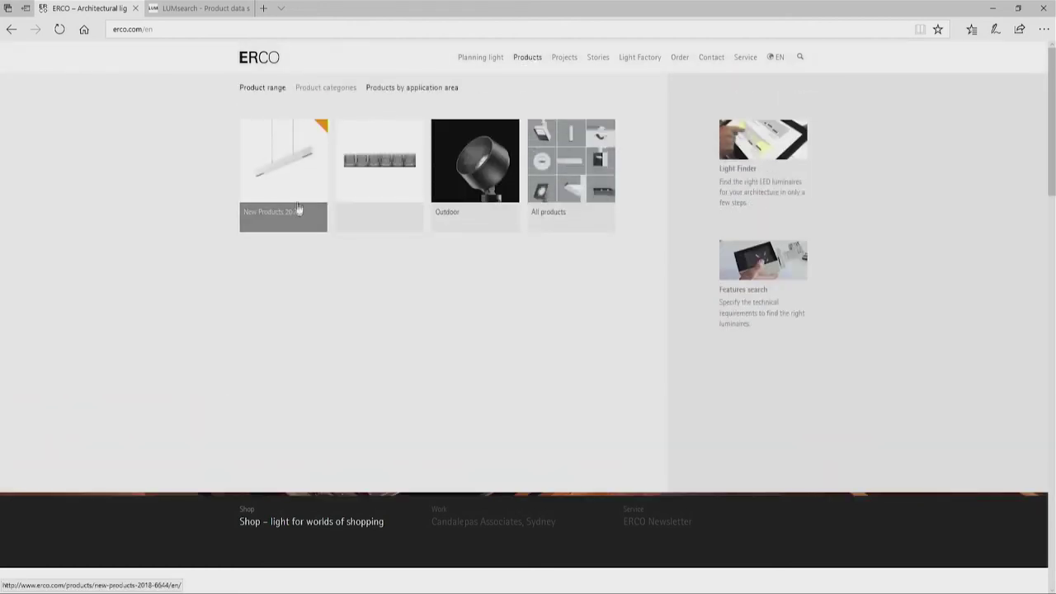
click(401, 213)
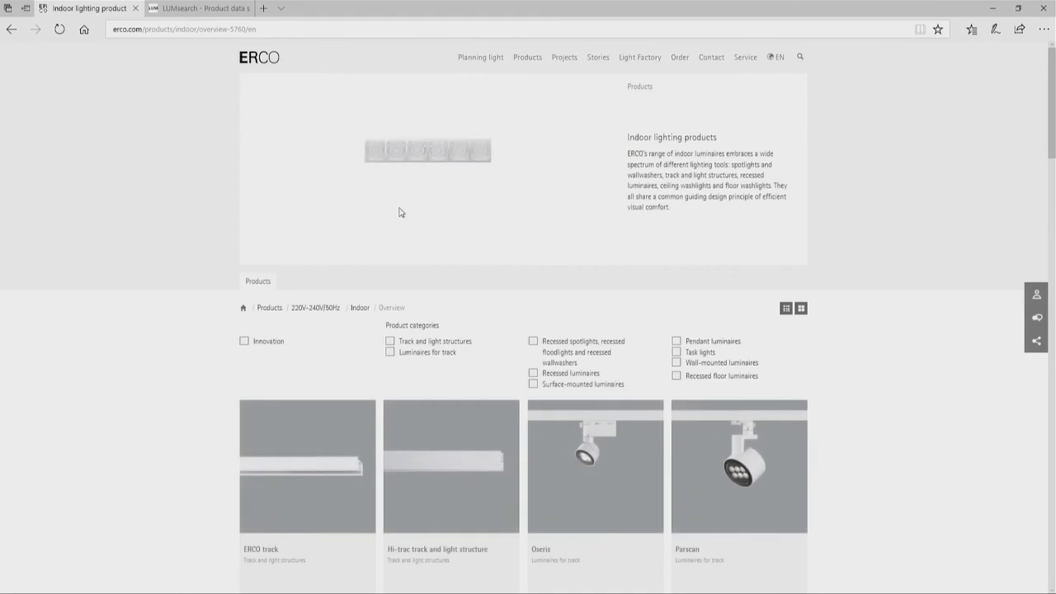
click(579, 350)
scroll(890, 396, down, 3)
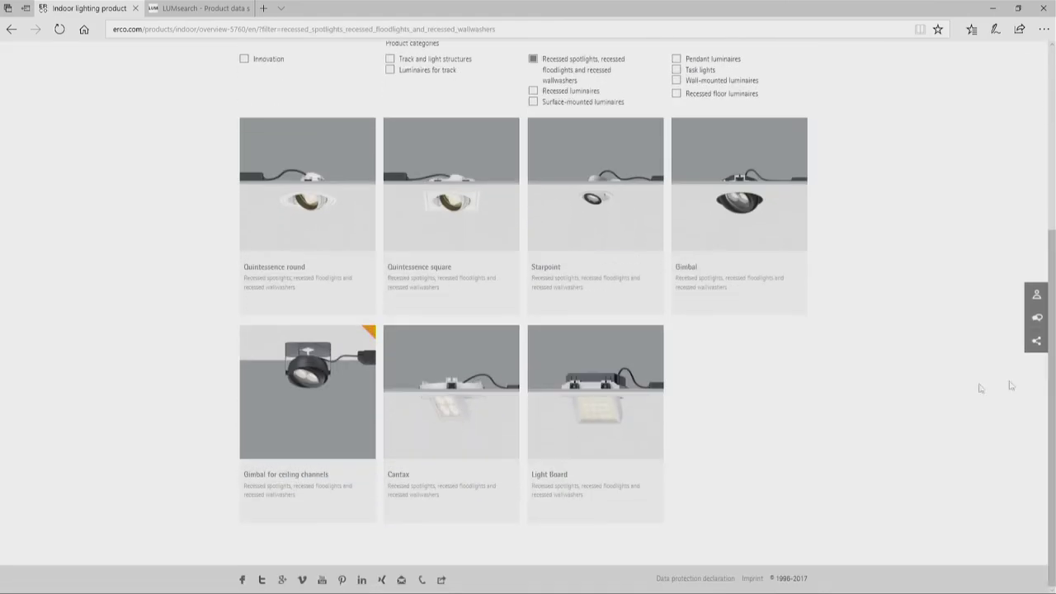
click(633, 413)
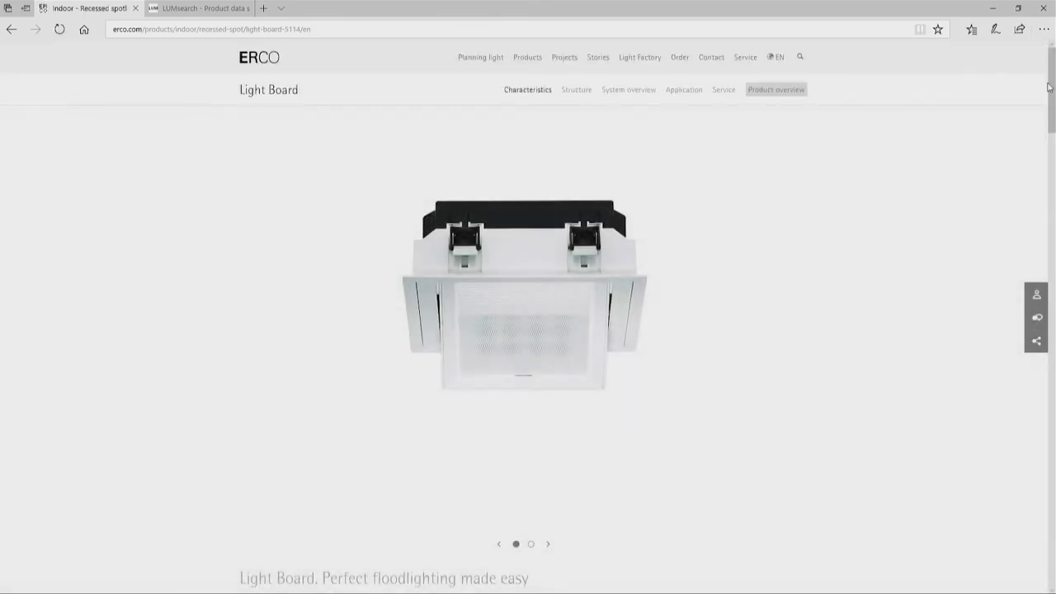
- Filter Light Board to recessed lens wallwashers, 3300 lm and DALI, then open article 81457.000
drag(1050, 91, 1051, 396)
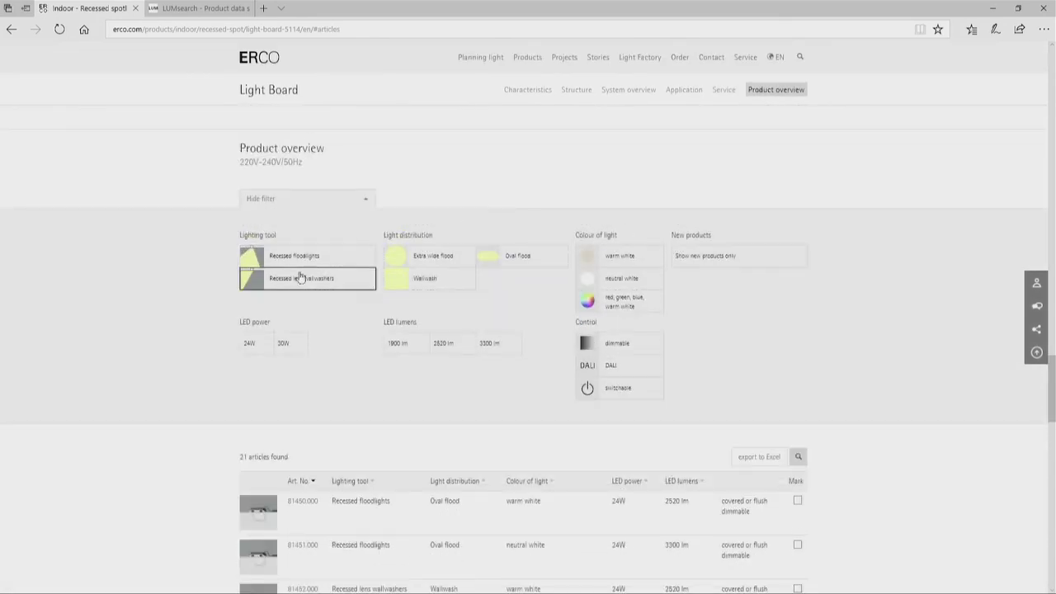
click(295, 279)
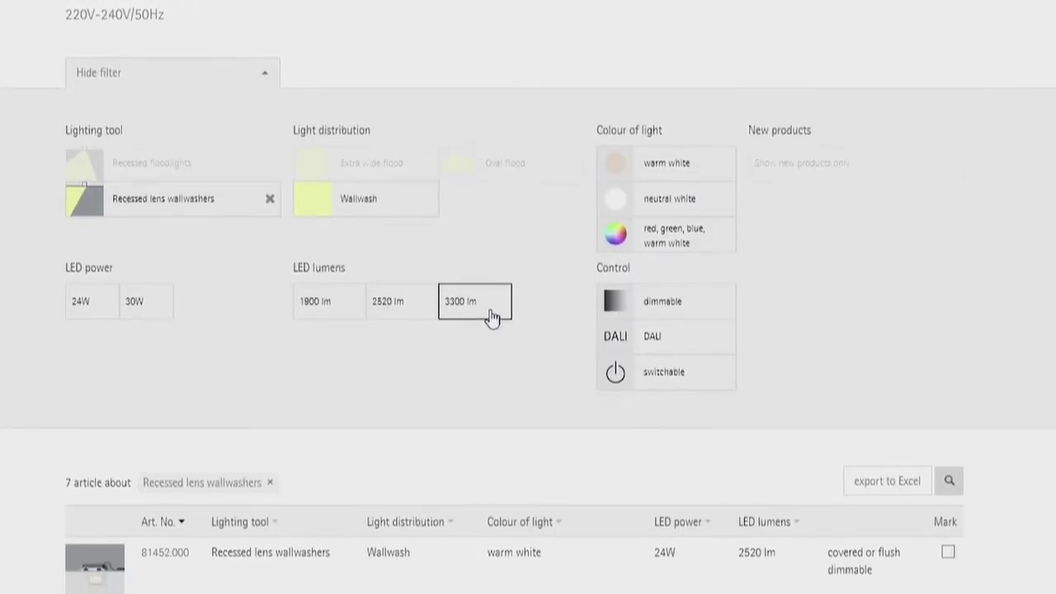
click(488, 310)
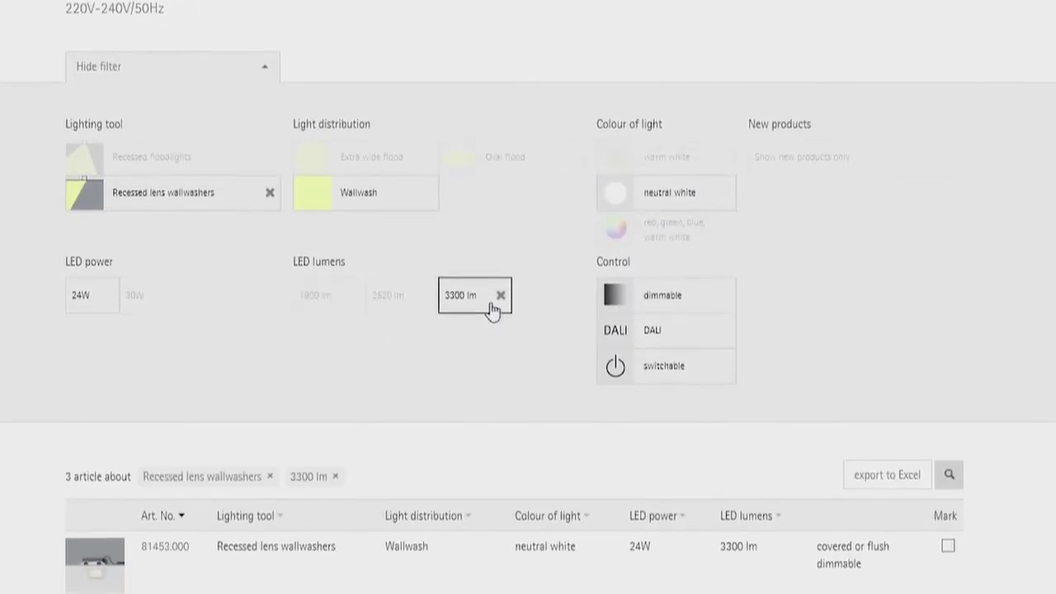
click(654, 316)
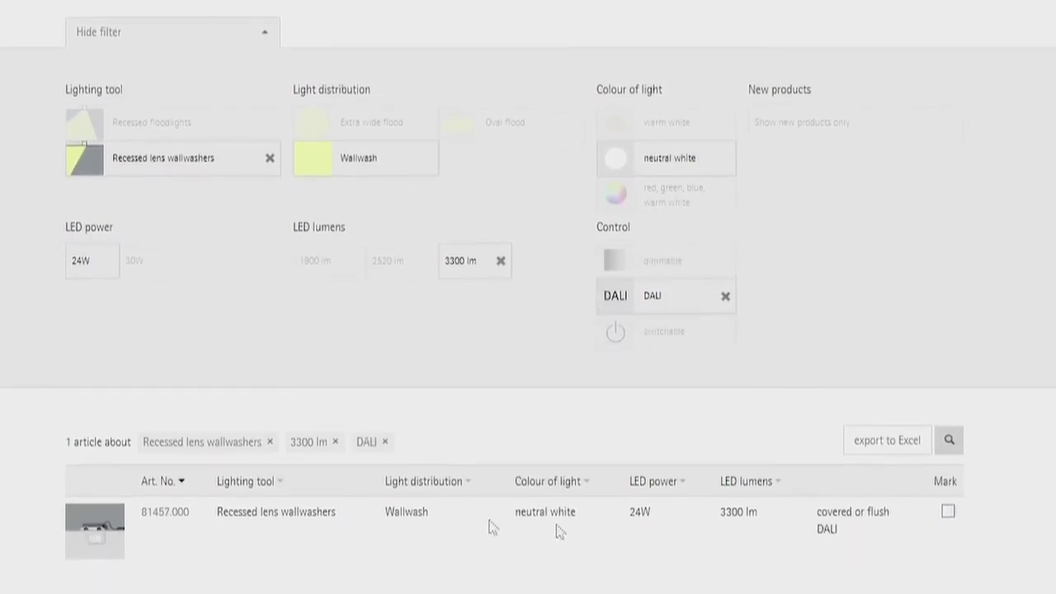
click(167, 521)
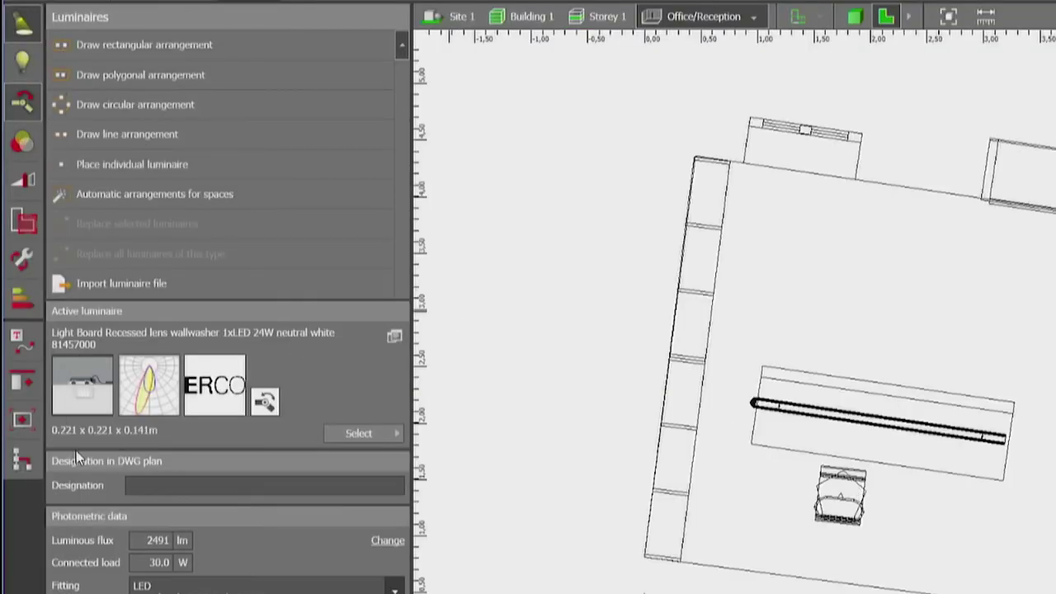
- Draw a 5.657 m line arrangement from left to right wall with three Light Board wallwashers
click(118, 138)
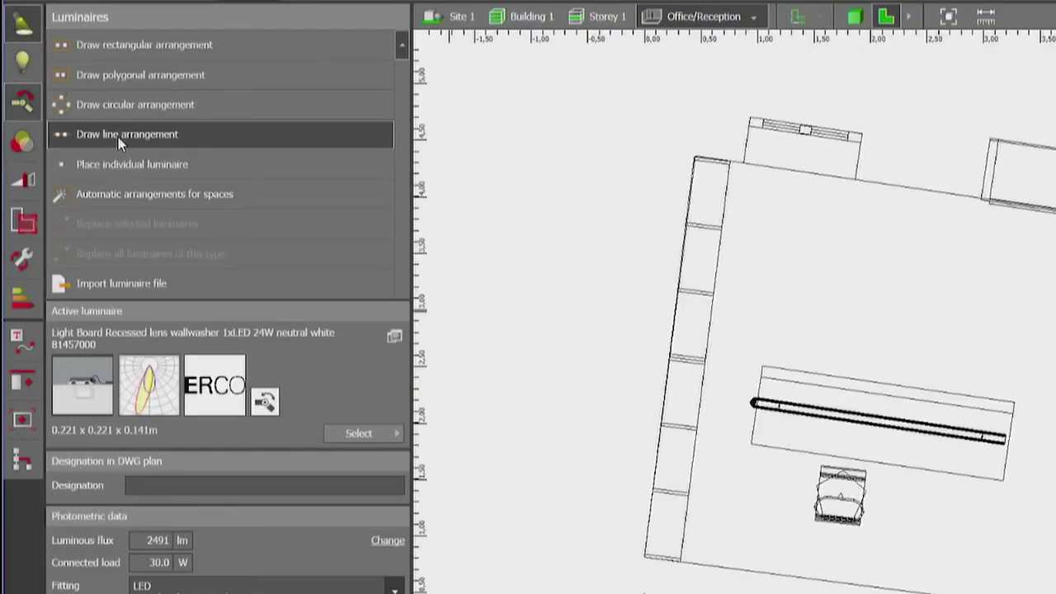
click(695, 445)
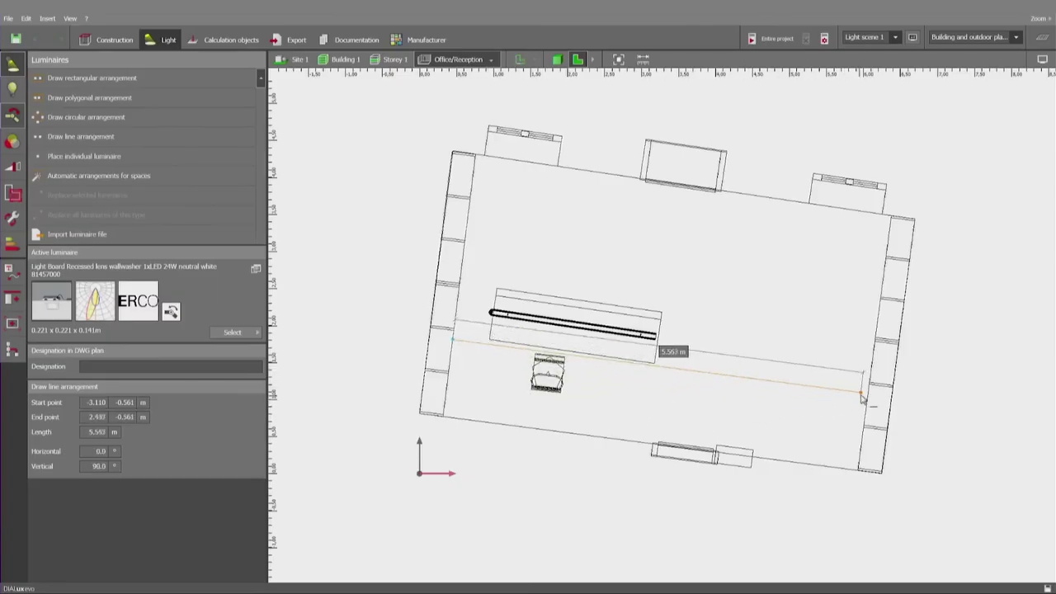
click(869, 396)
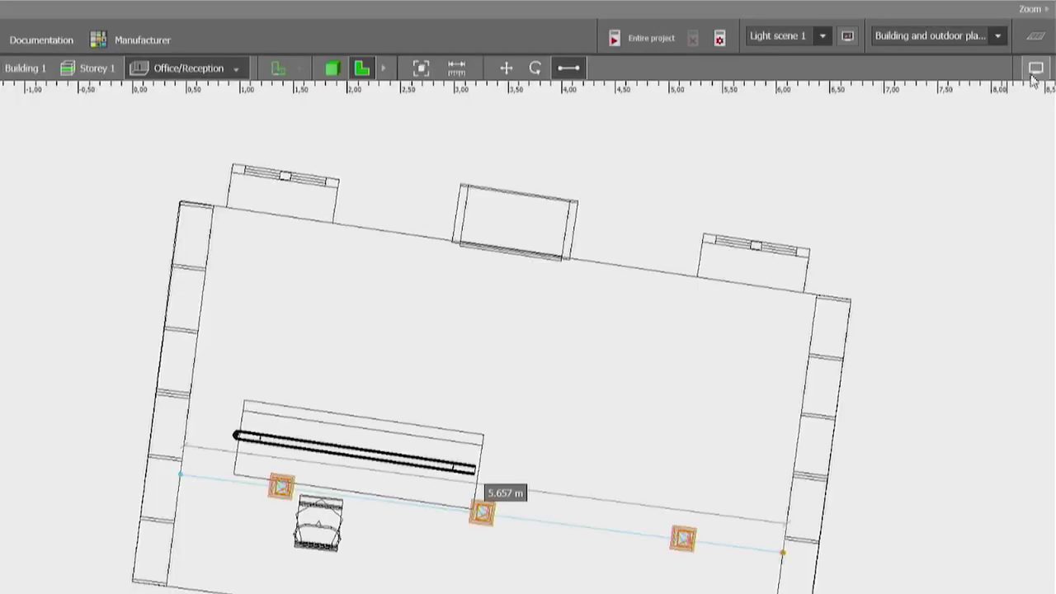
- Show the luminaires' light distribution curves on the plan
click(1043, 61)
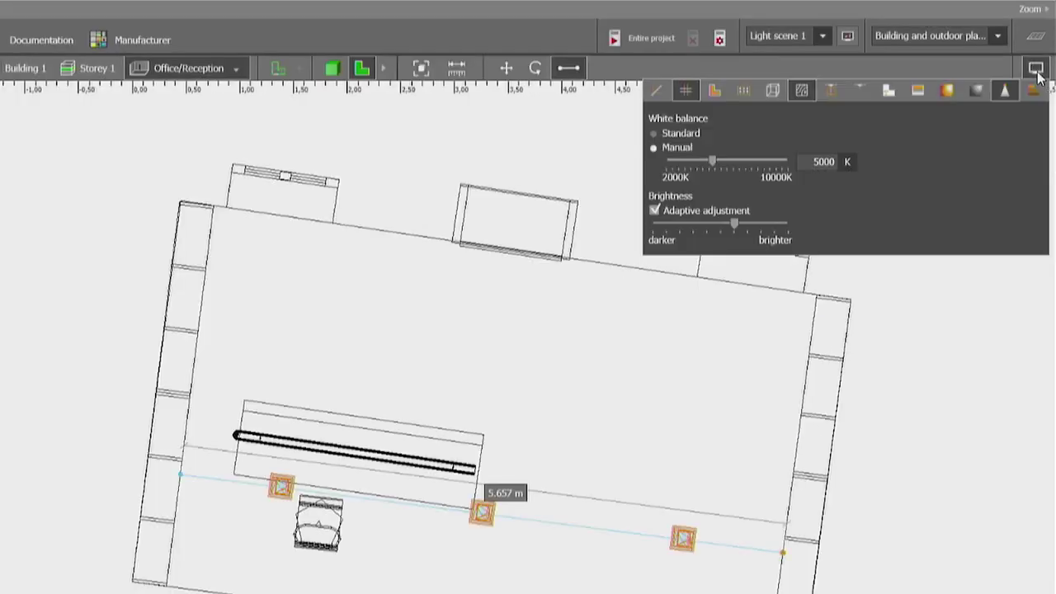
click(832, 91)
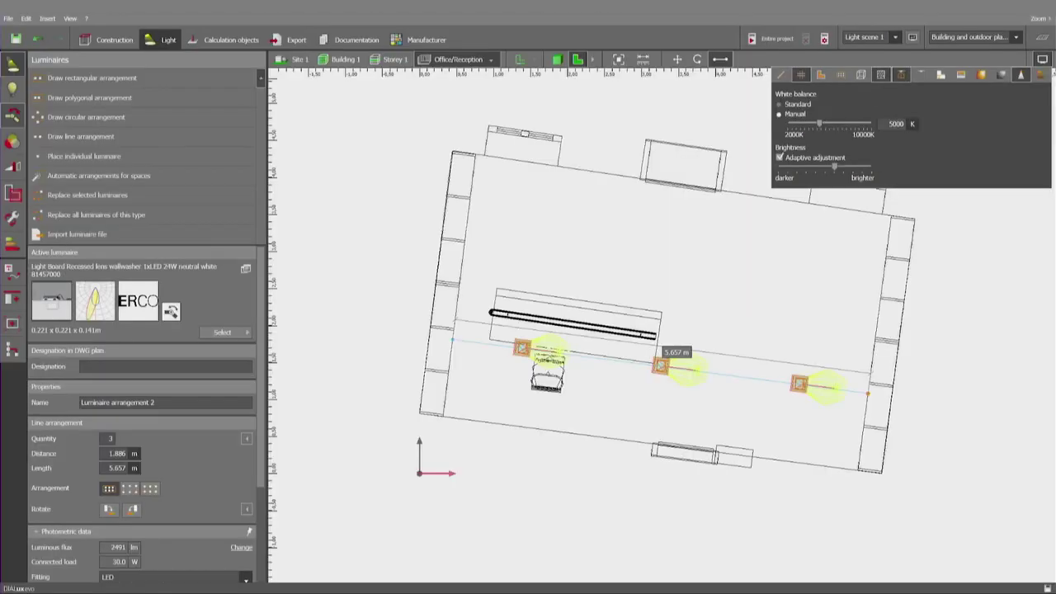
click(511, 274)
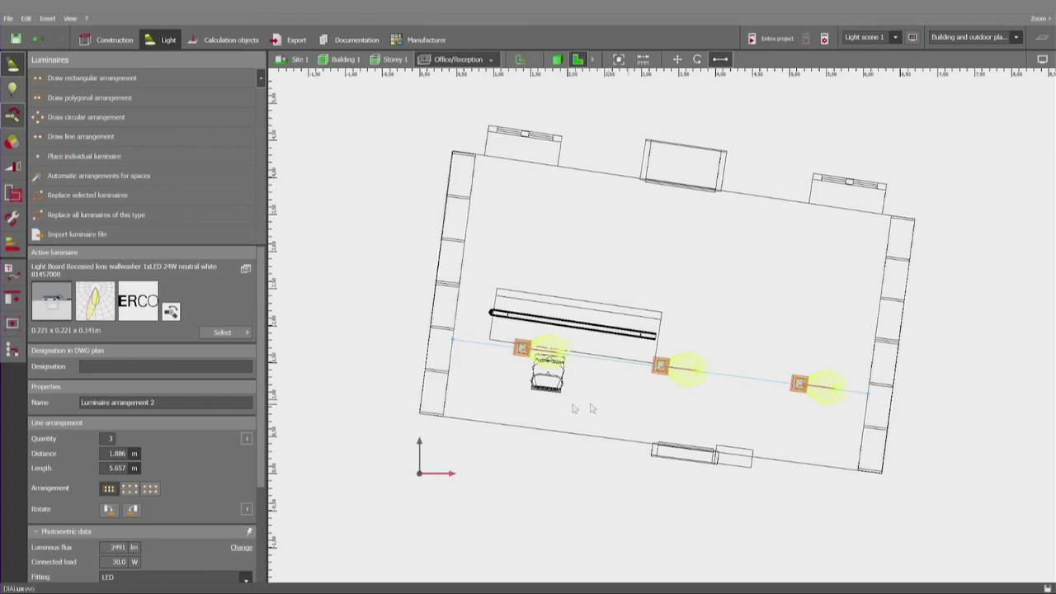
- Rotate the wallwashers toward the lower wall and raise the row to four, 1.414 m apart
click(113, 513)
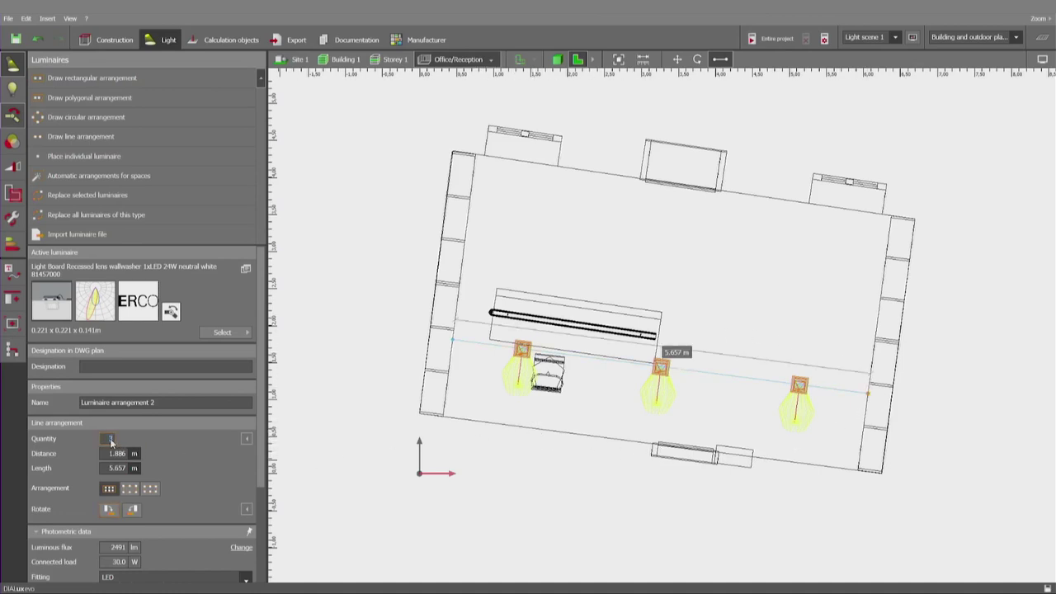
scroll(111, 442, up, 1)
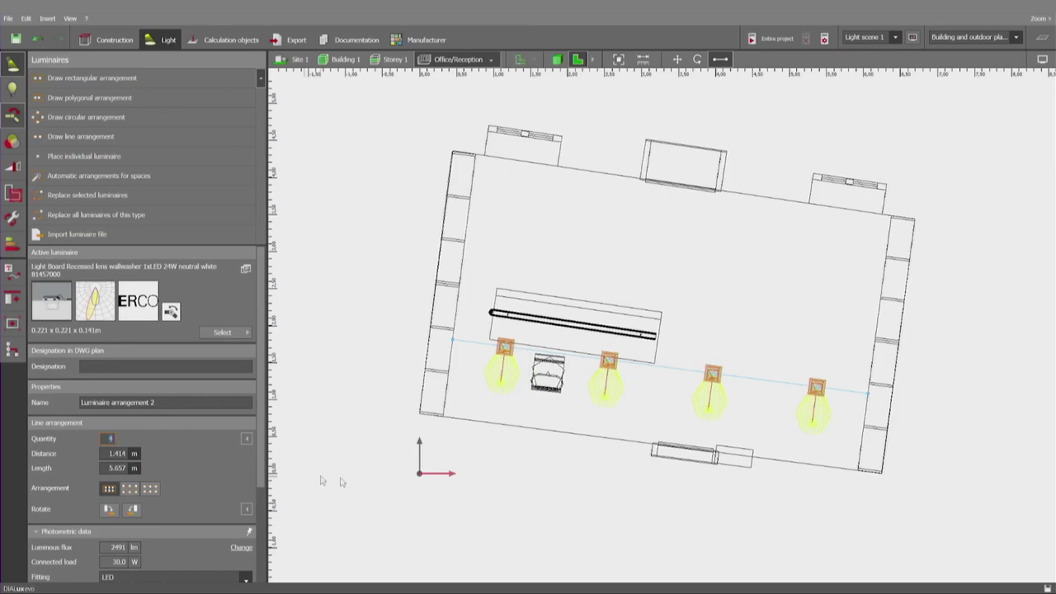
drag(430, 418, 526, 471)
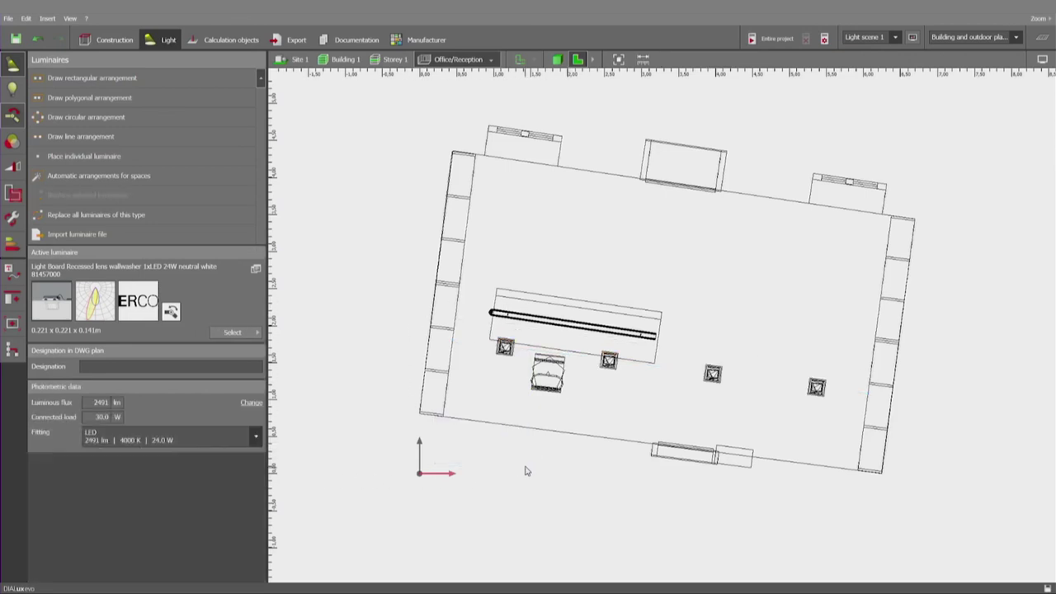
- Switch to 3D and orbit the building to look into the green-walled office
click(557, 59)
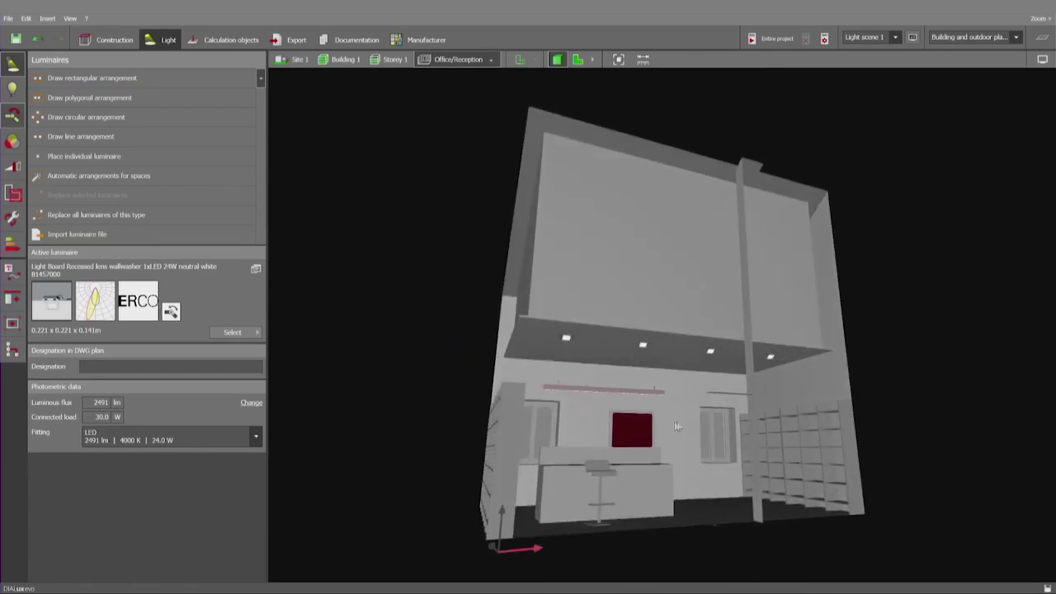
right_drag(475, 407, 678, 367)
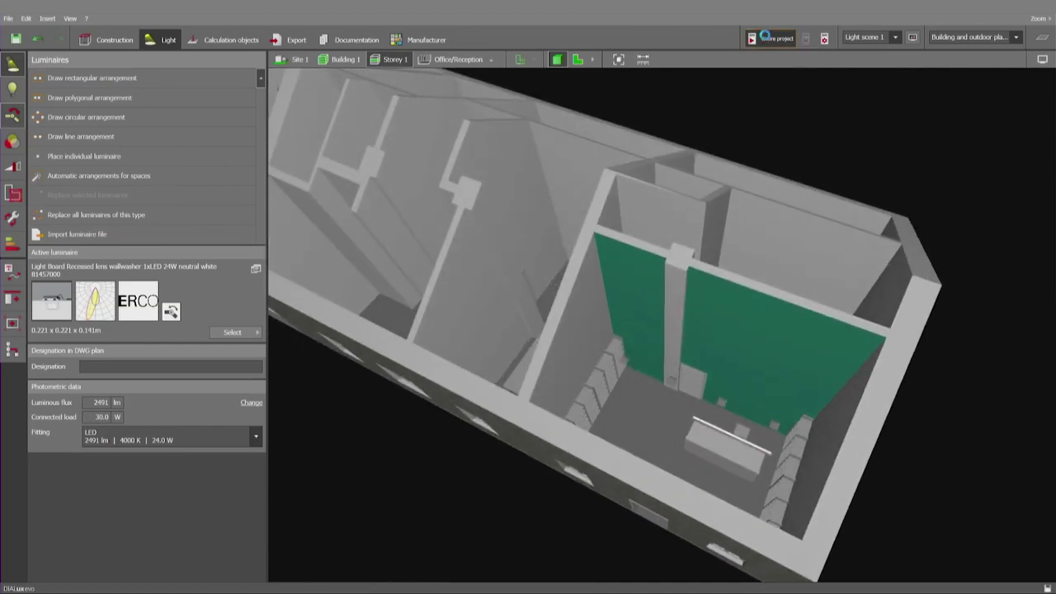